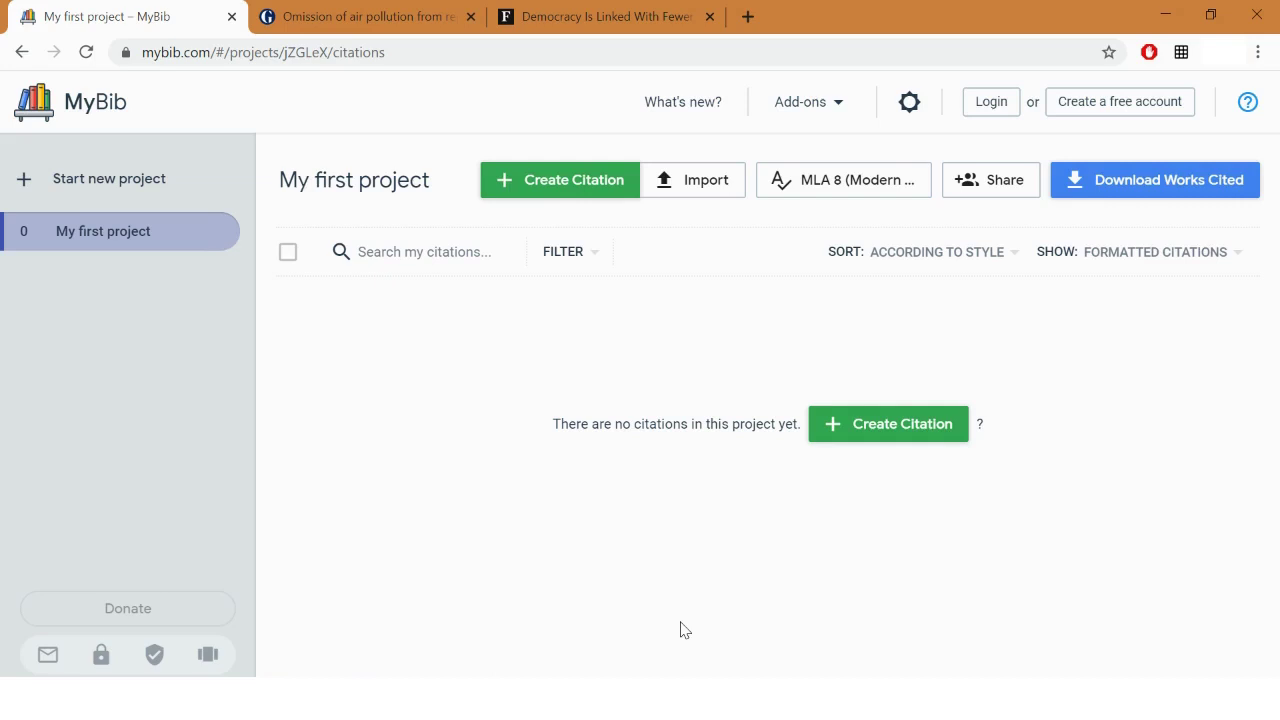
Log in to the account and start a new project named Air Pollution.
left_click(991, 103)
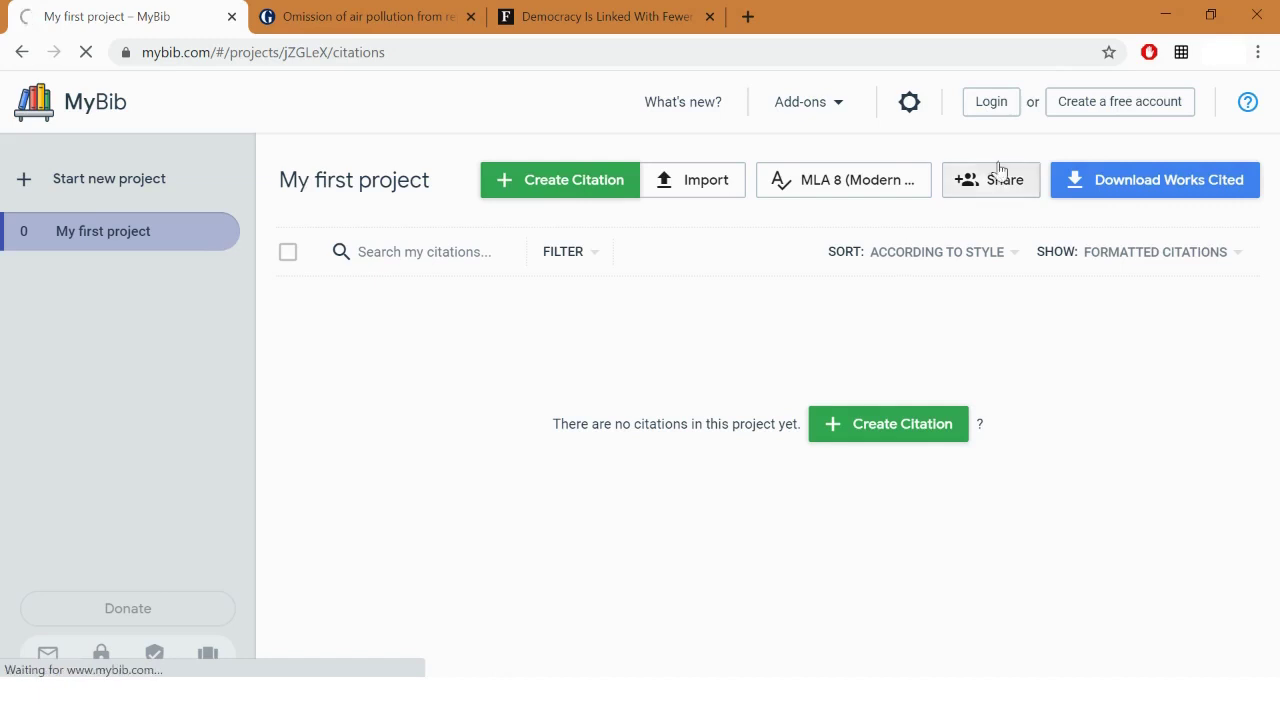
left_click(686, 660)
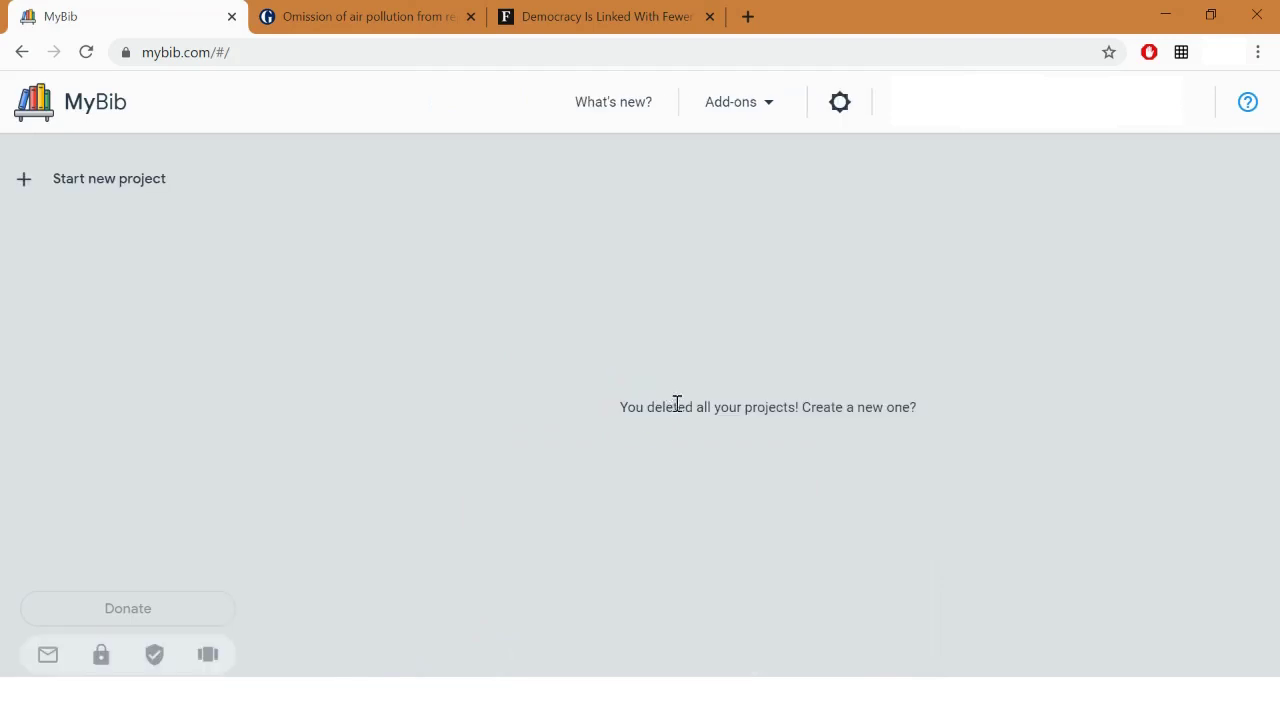
left_click(146, 180)
type("A")
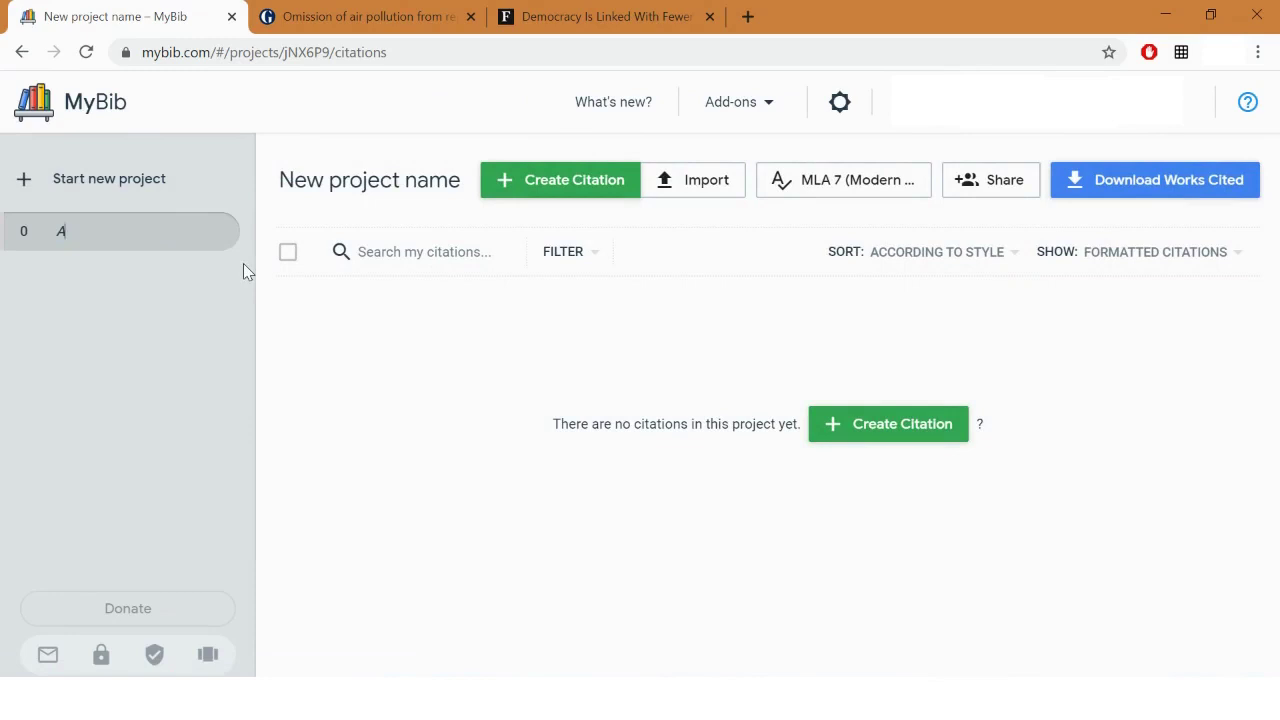
type("ir Pollution")
key("Return")
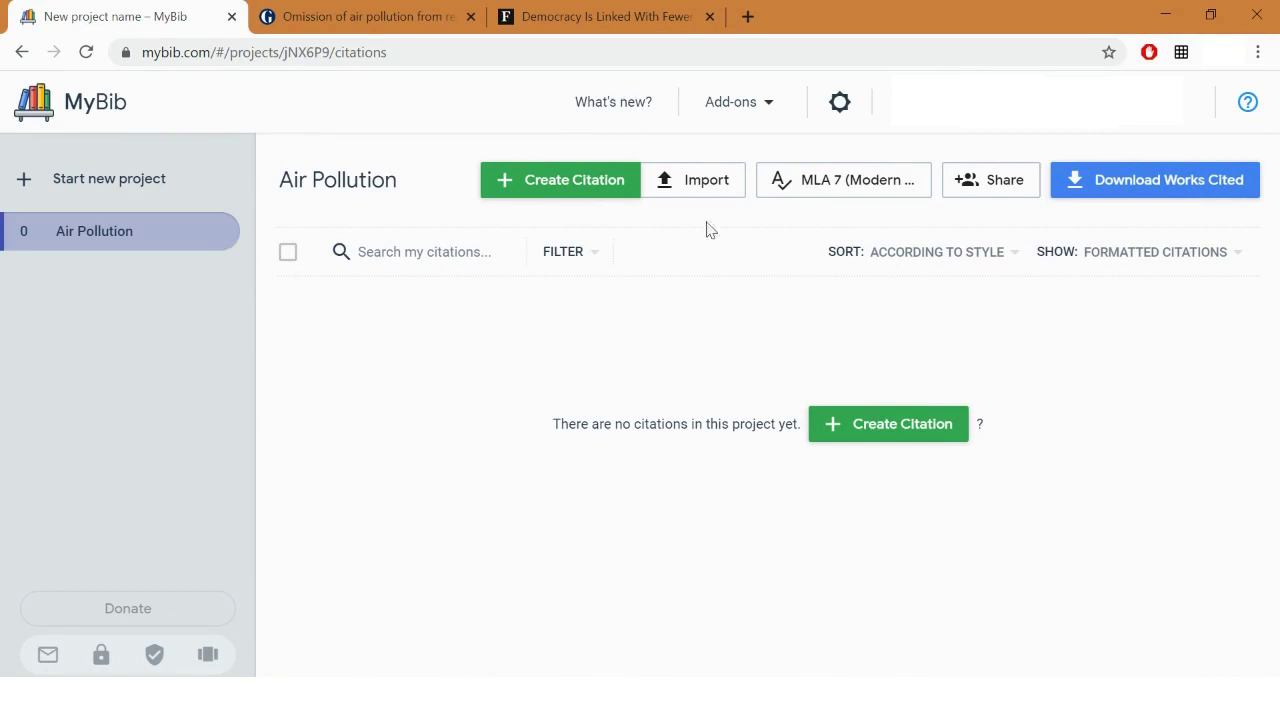
Set the project's citation style to MLA 7 (Modern Language Association 7th edition).
left_click(846, 196)
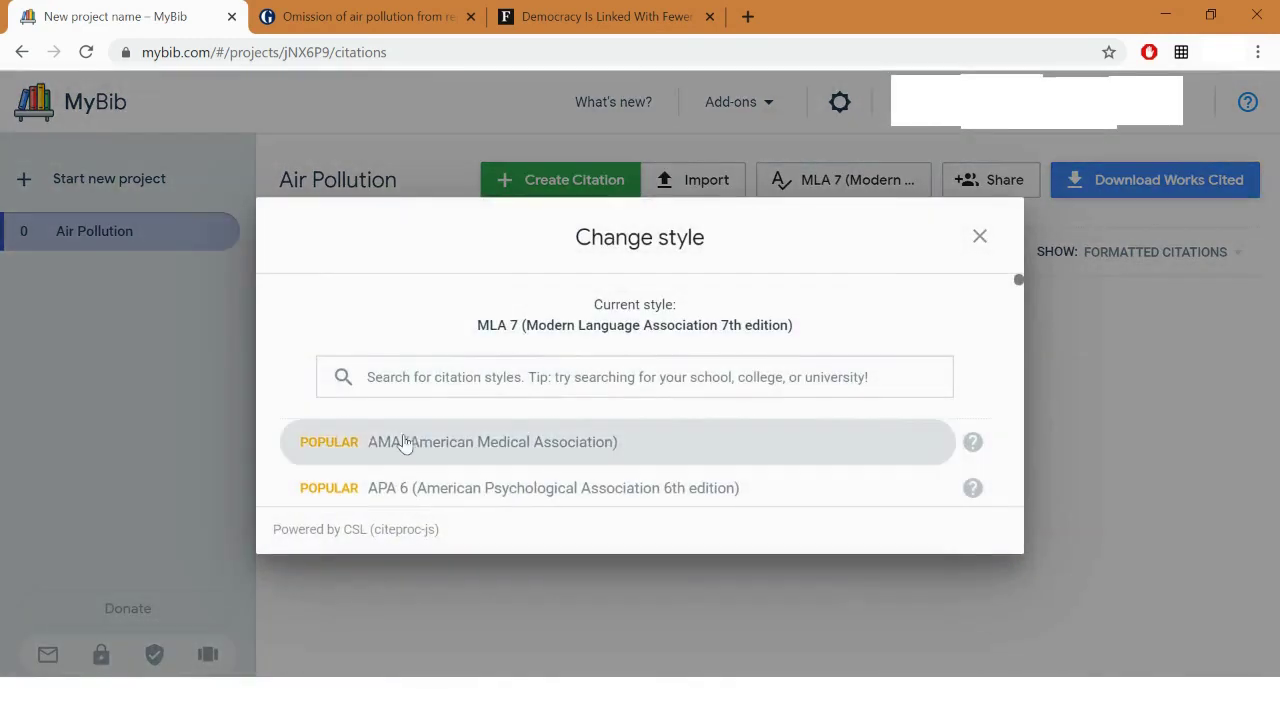
left_click(545, 364)
type("MIA")
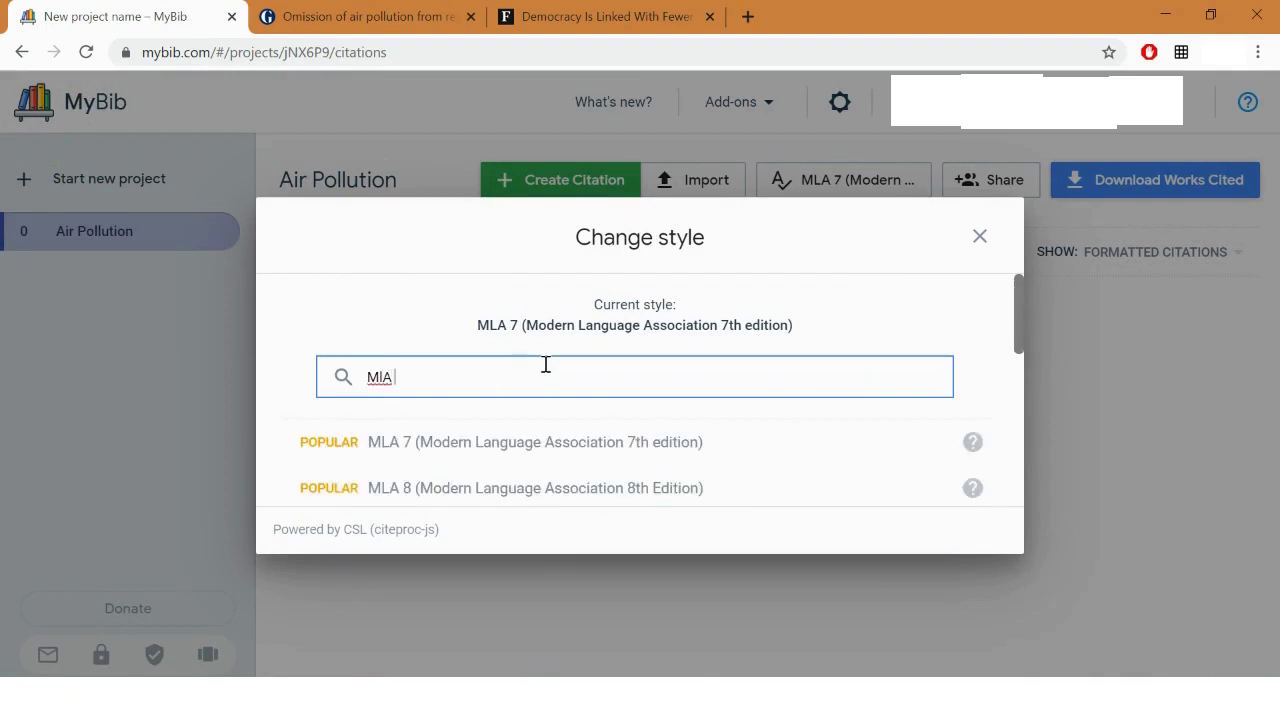
type(" 7")
left_click(440, 450)
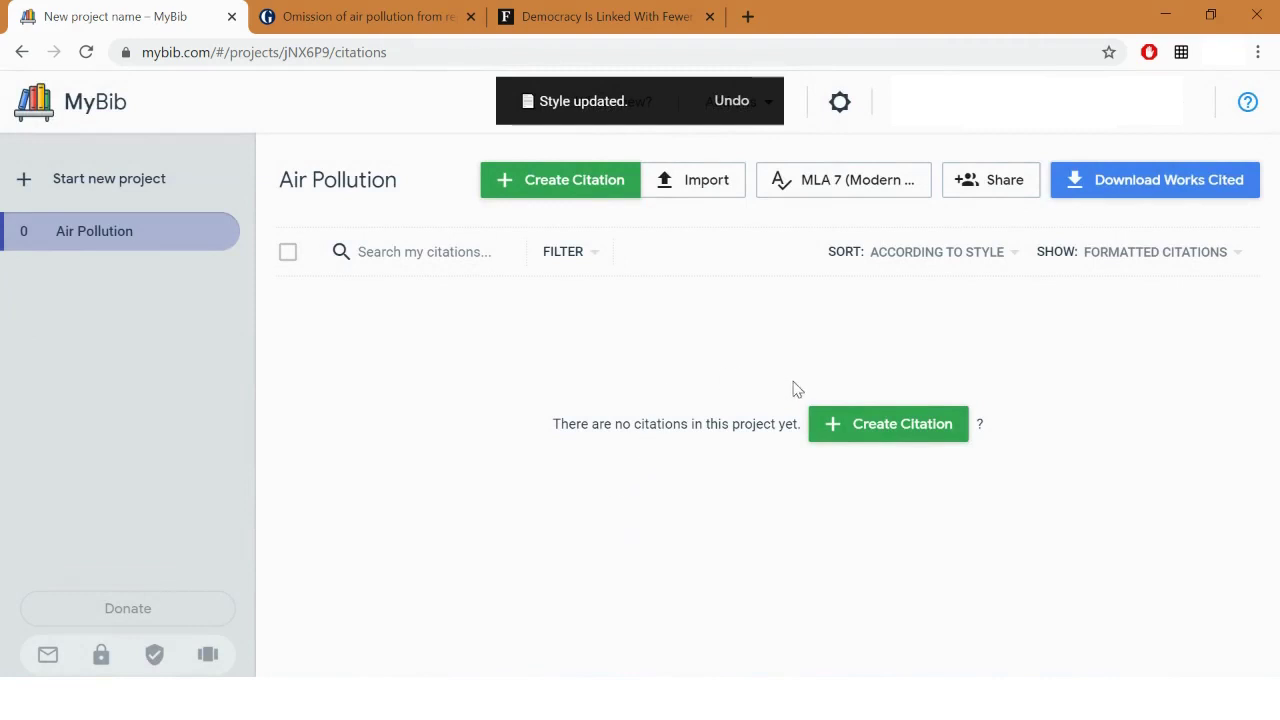
Start a website citation from the URL of the open Guardian air pollution article, choosing the matching search result.
left_click(834, 425)
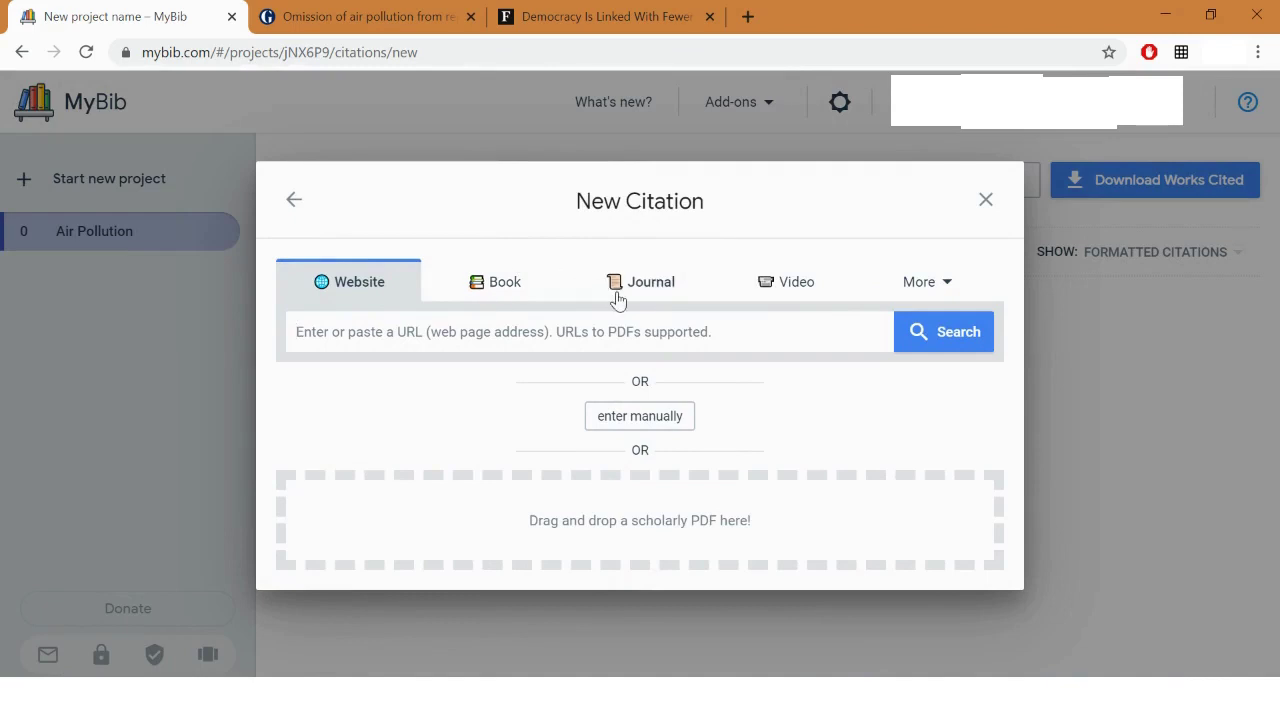
left_click(893, 285)
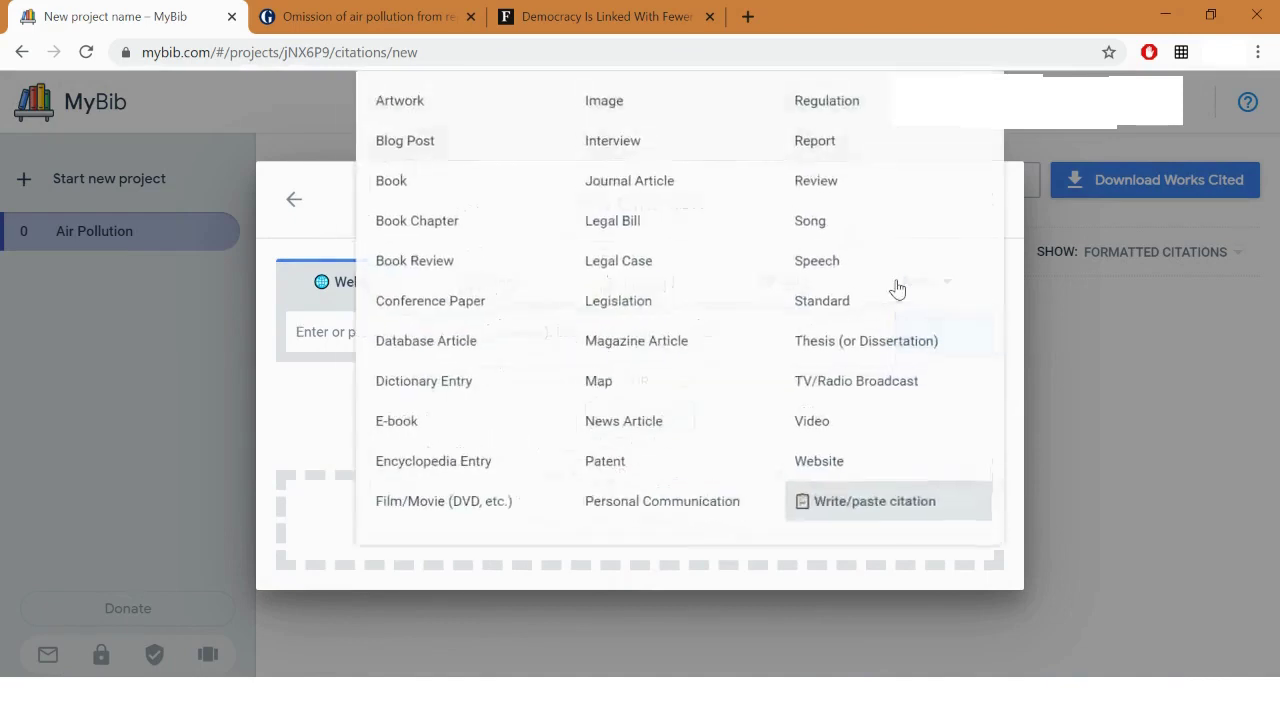
left_click(283, 381)
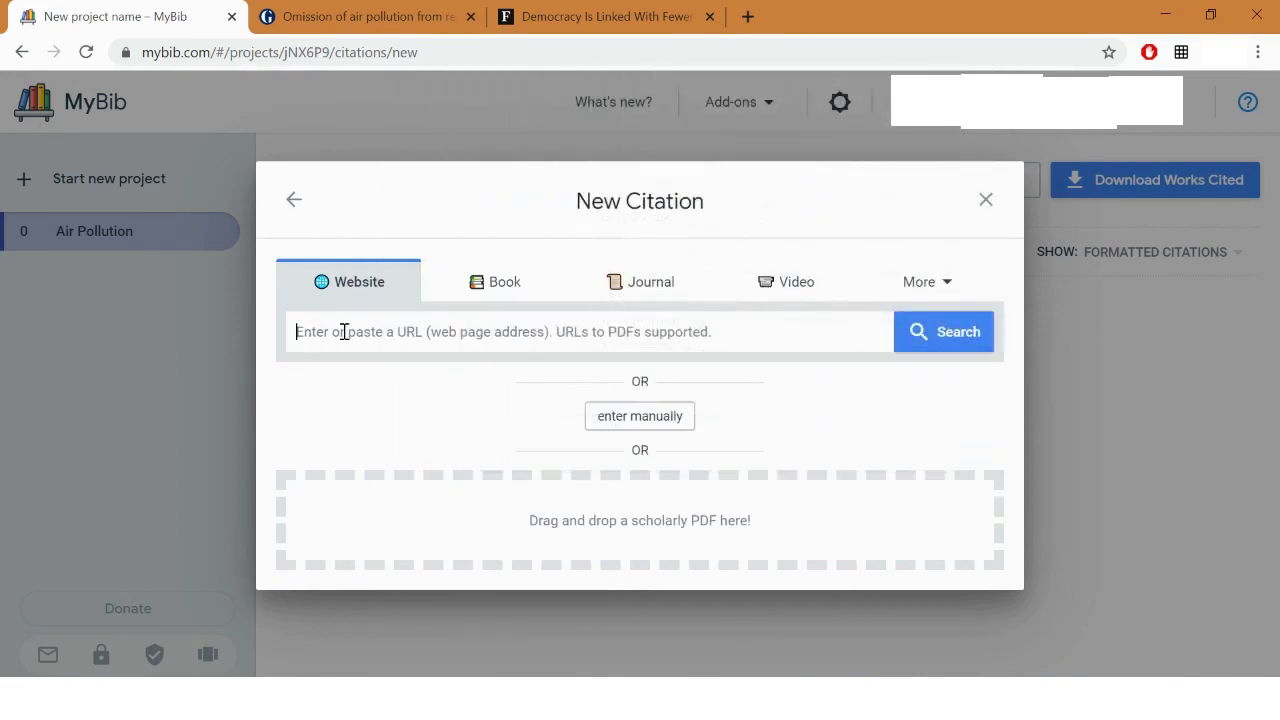
left_click(335, 16)
left_click(348, 52)
key("ctrl+c")
left_click(163, 10)
key("ctrl+v")
left_click(922, 332)
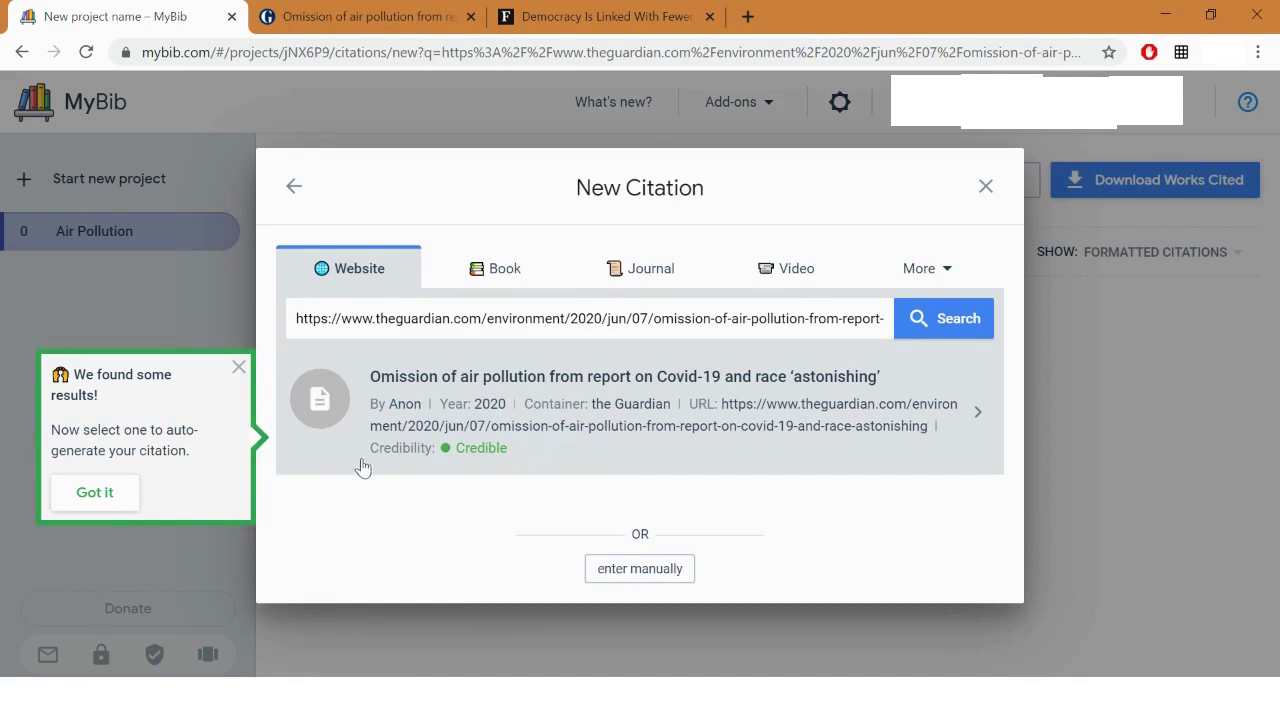
mouse_move(486, 462)
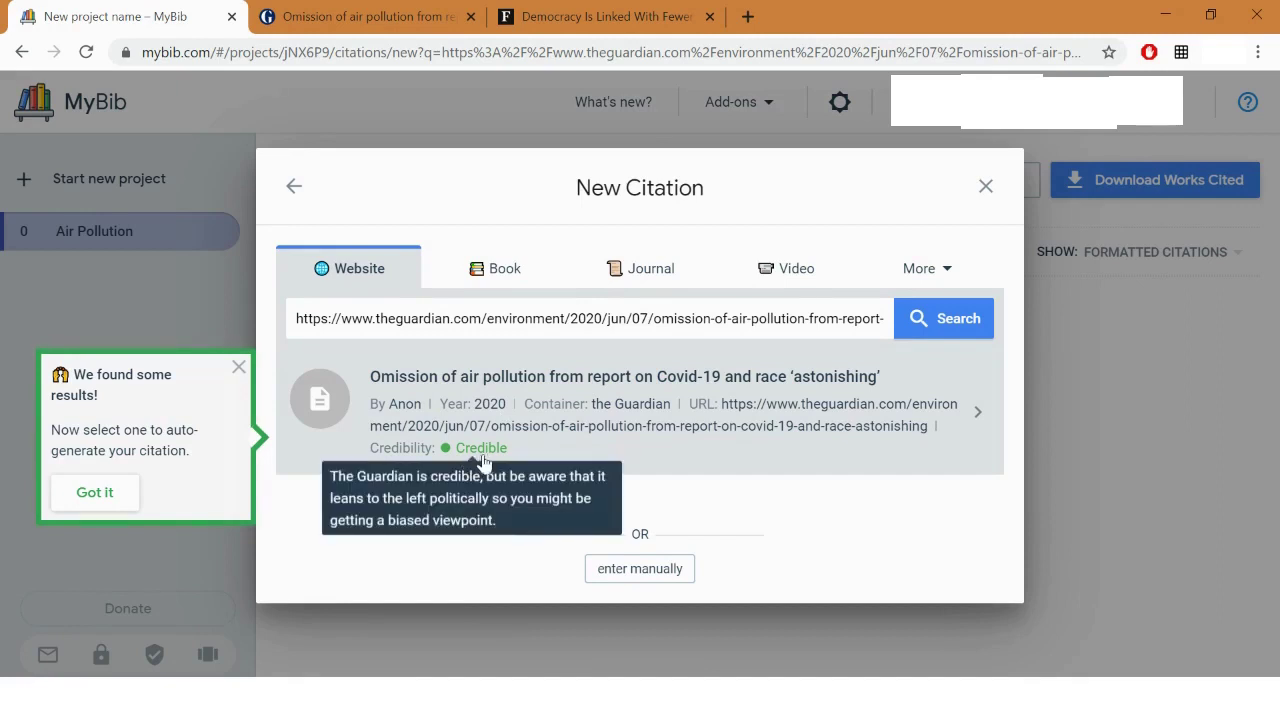
left_click(486, 462)
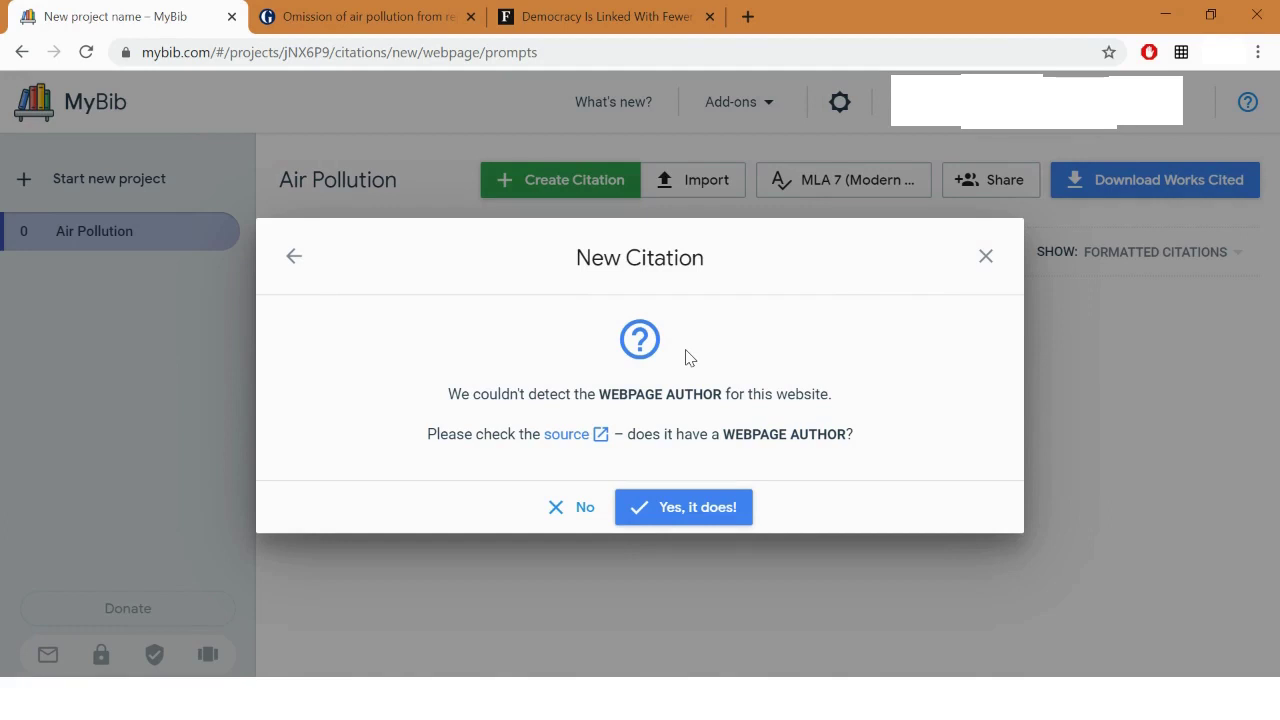
Check the Guardian article page for the name of its author.
left_click_drag(617, 394, 722, 410)
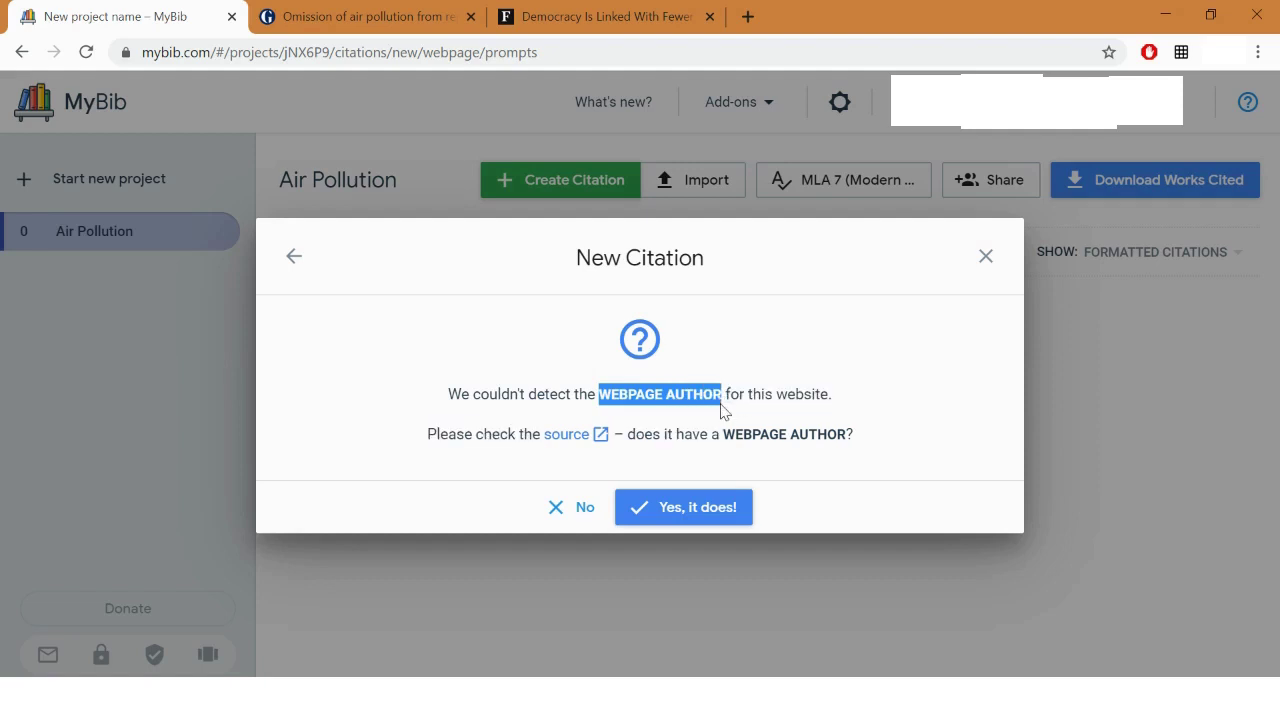
left_click(613, 377)
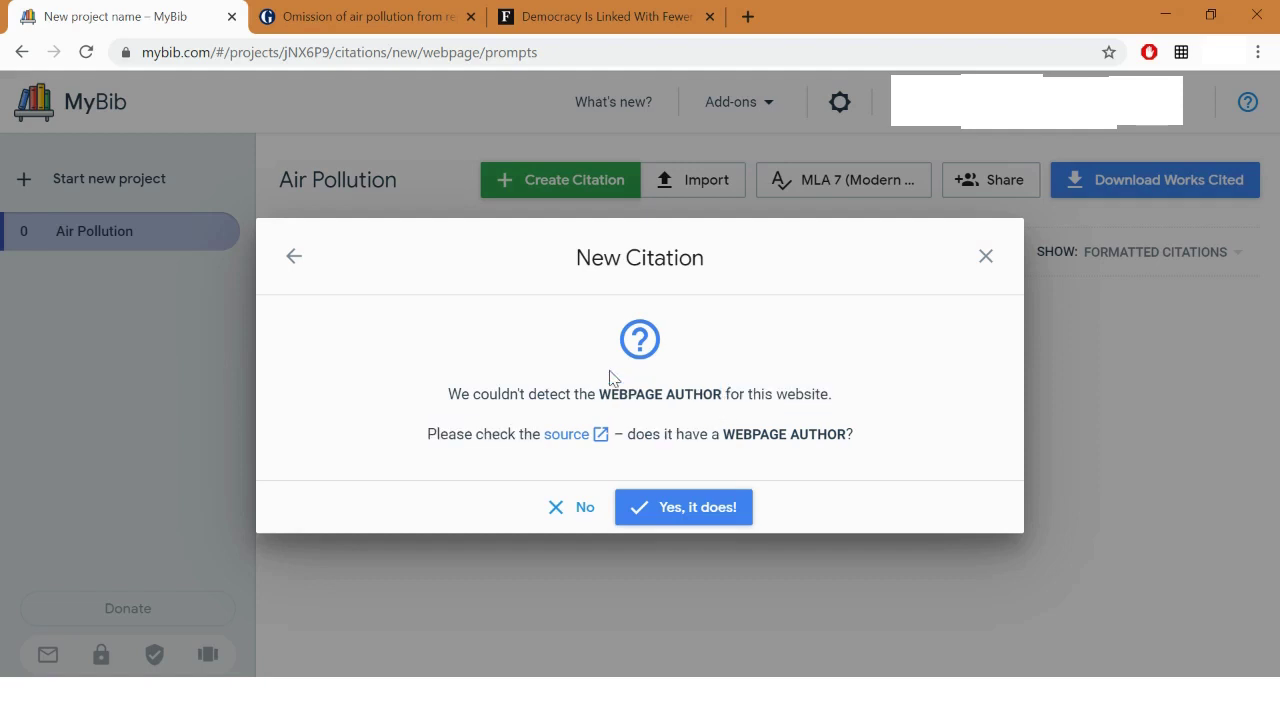
left_click(343, 14)
scroll(428, 236, "down", 2)
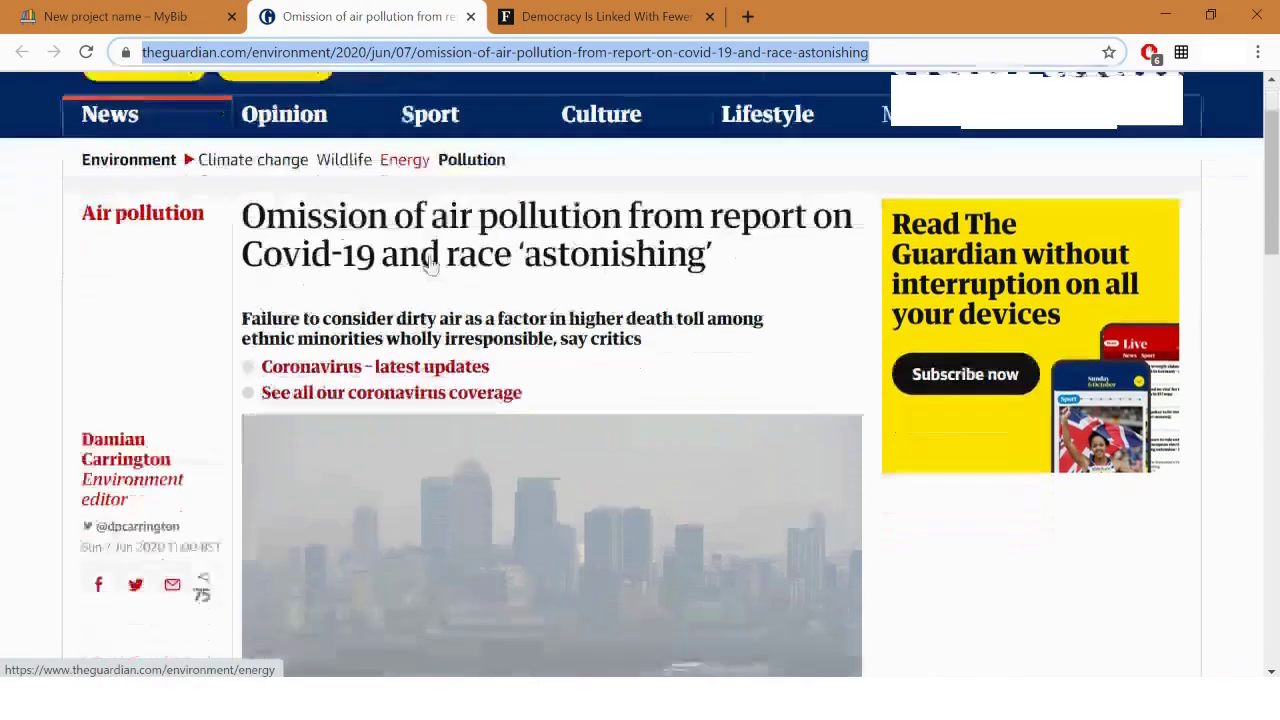
left_click_drag(81, 424, 167, 440)
left_click(160, 458)
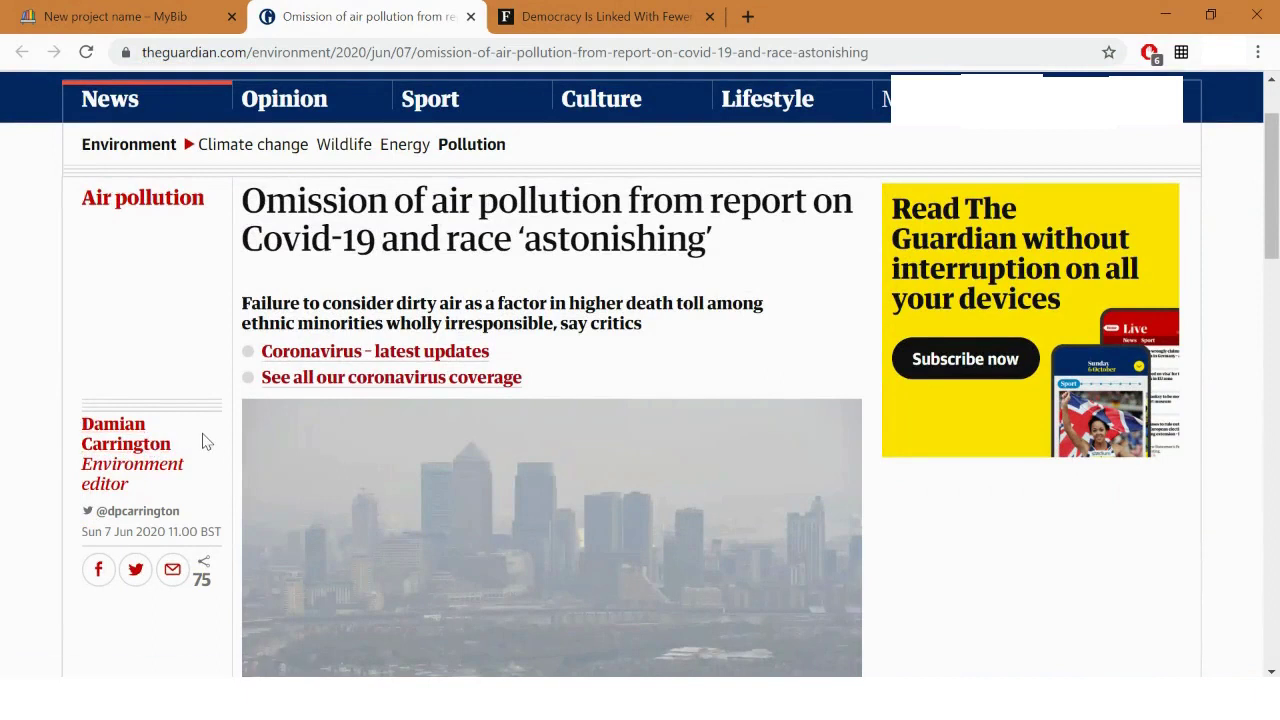
left_click(161, 10)
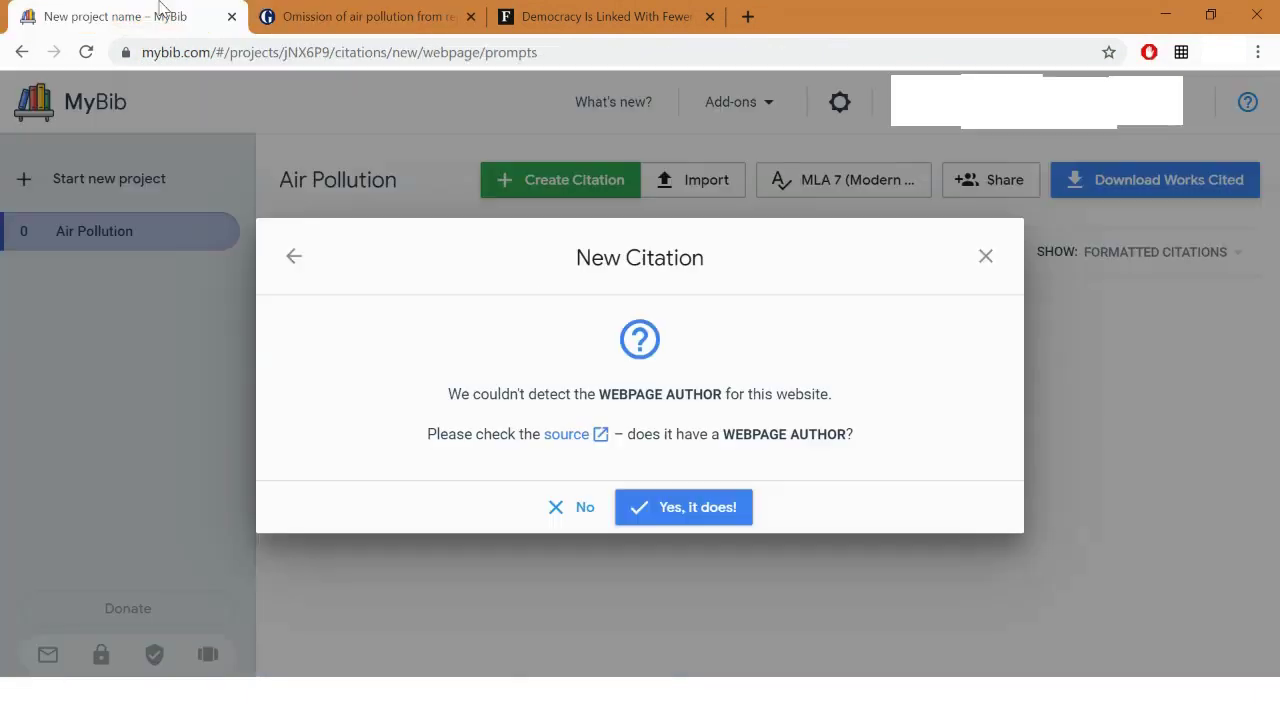
Confirm that the Guardian article has a webpage author and enter the author's first and last name.
left_click(680, 506)
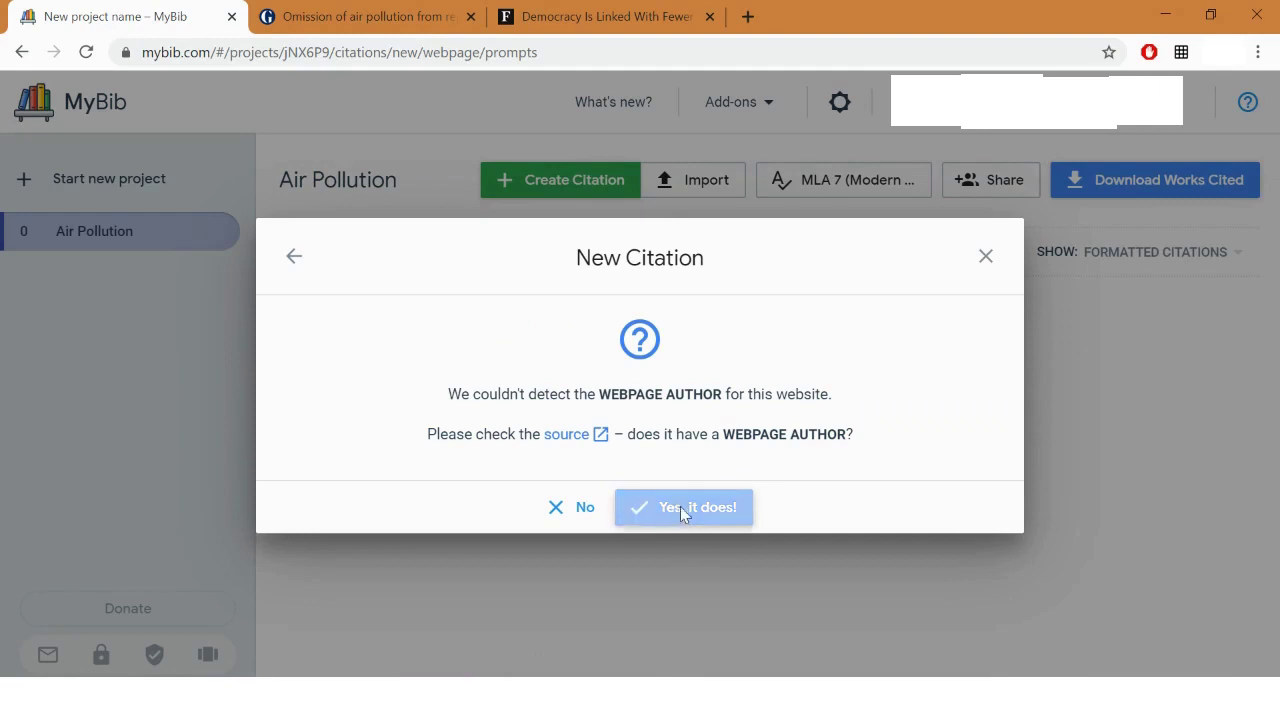
left_click(575, 432)
type("Damiann")
key("Tab")
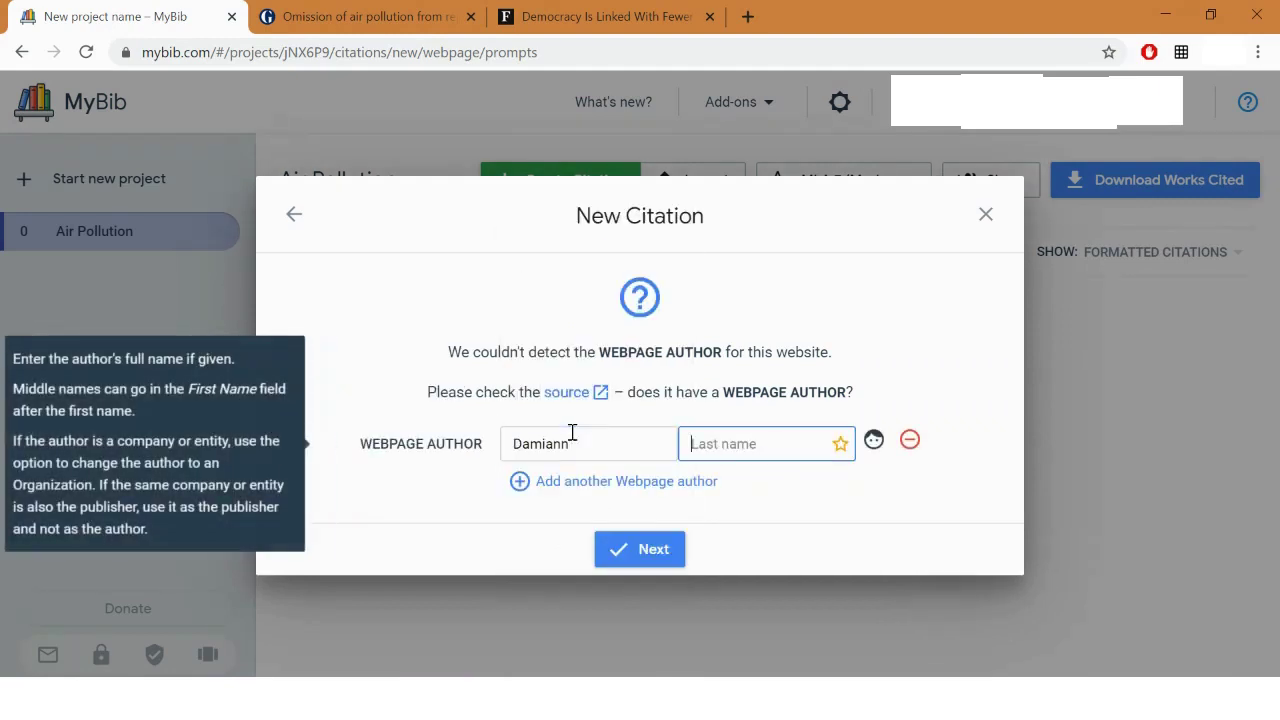
left_click(601, 443)
key("BackSpace")
key("Tab")
type("Carrington")
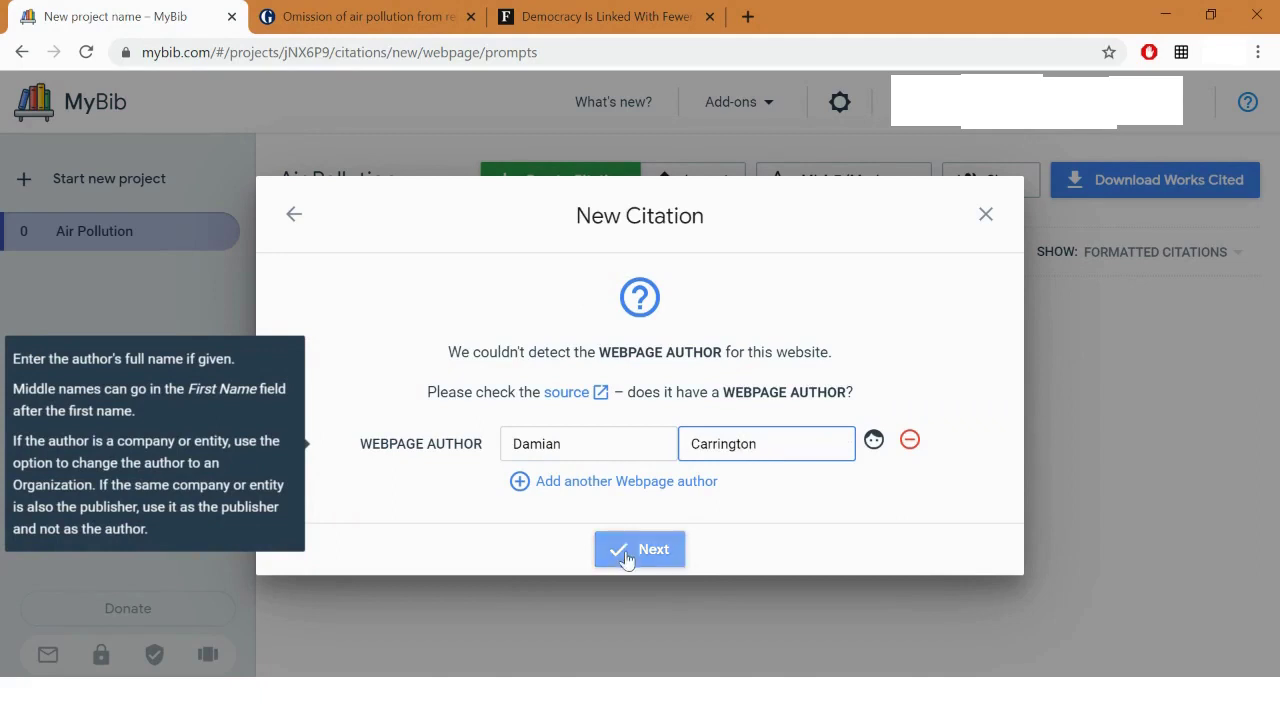
left_click(629, 549)
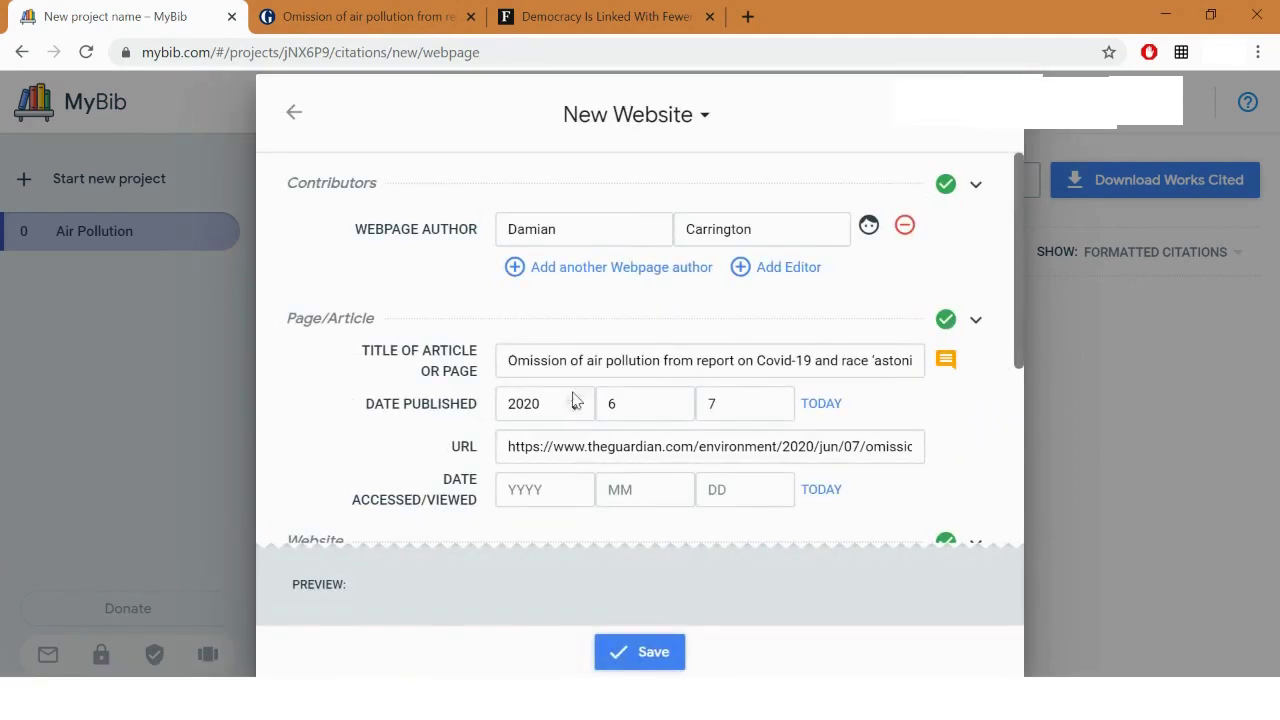
Review the Guardian citation details, set the date accessed to today, 2020-6-7, and save the citation.
scroll(647, 351, "down", 2)
scroll(647, 351, "down", 1)
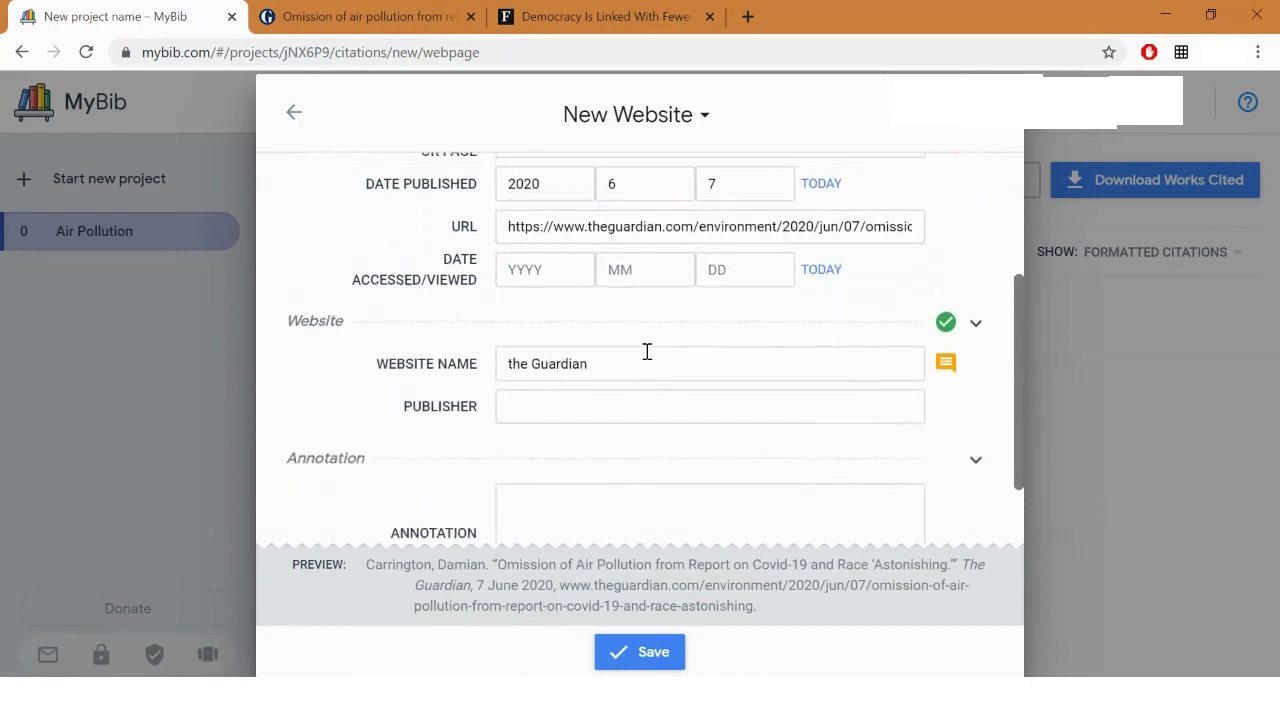
scroll(647, 351, "up", 2)
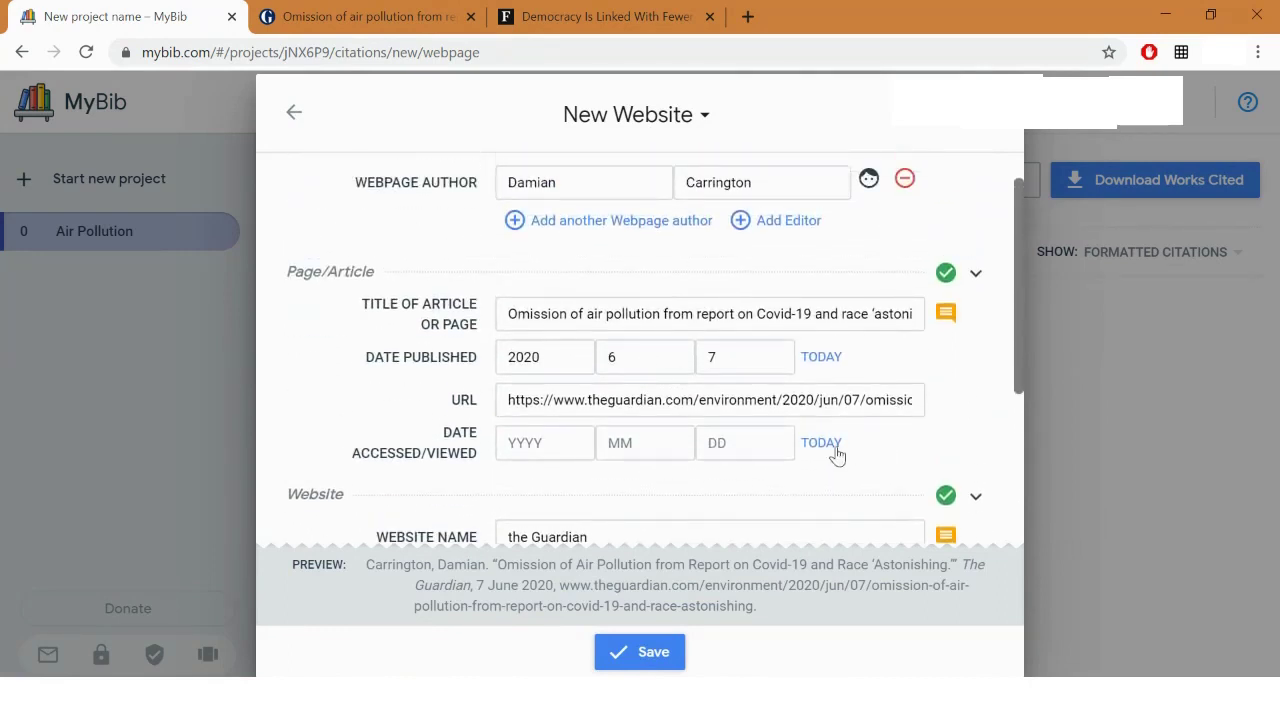
left_click(821, 443)
scroll(837, 464, "down", 1)
scroll(837, 464, "down", 1)
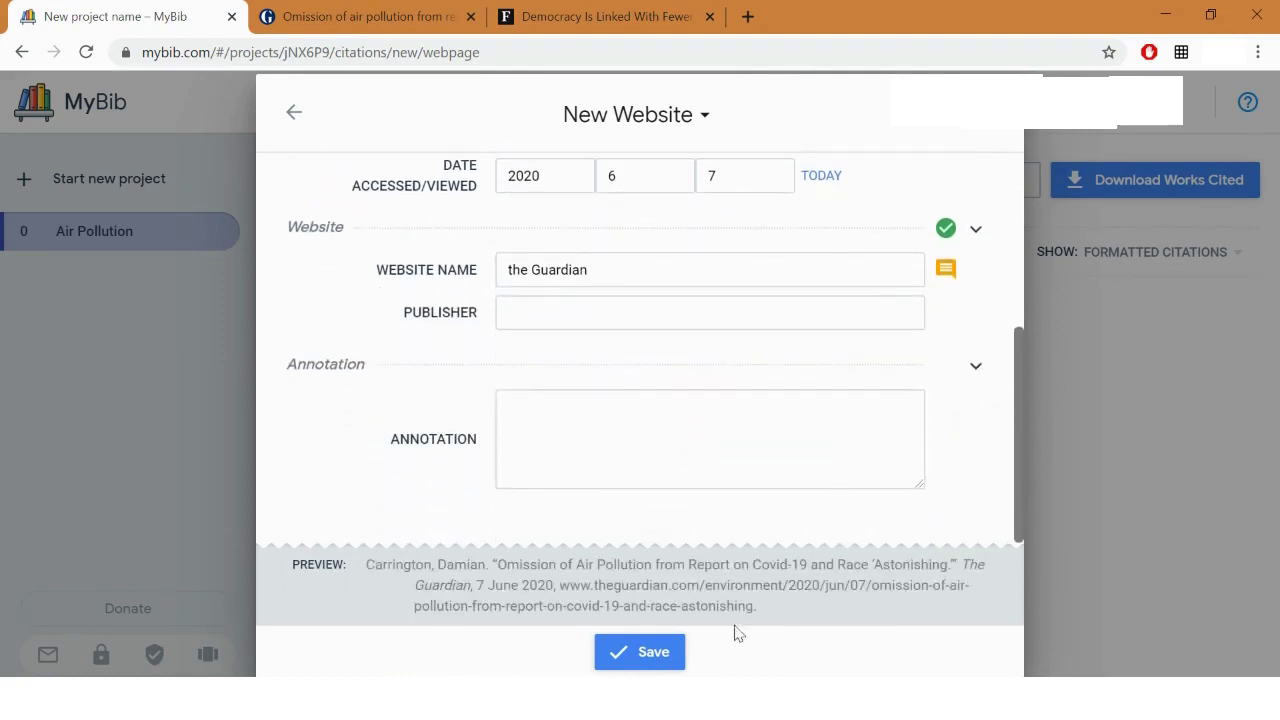
left_click(660, 652)
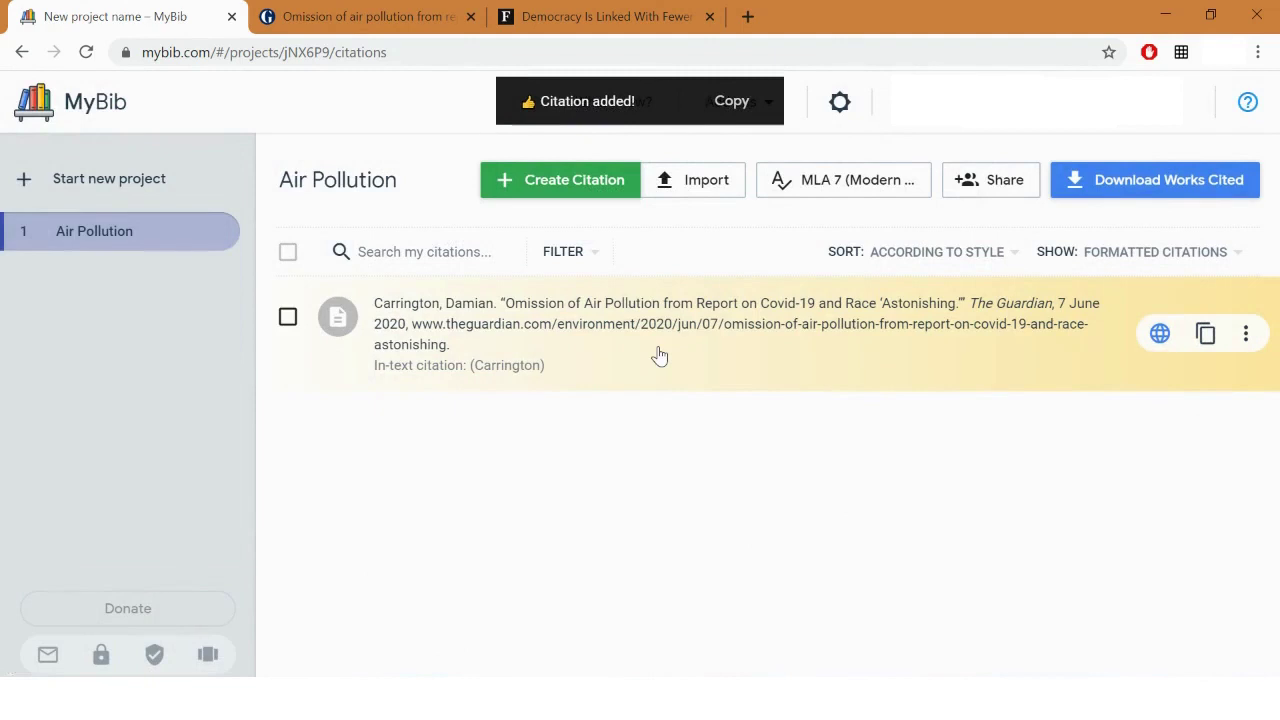
Start a second website citation from the URL of the open Forbes article, choosing the matching search result.
left_click(560, 182)
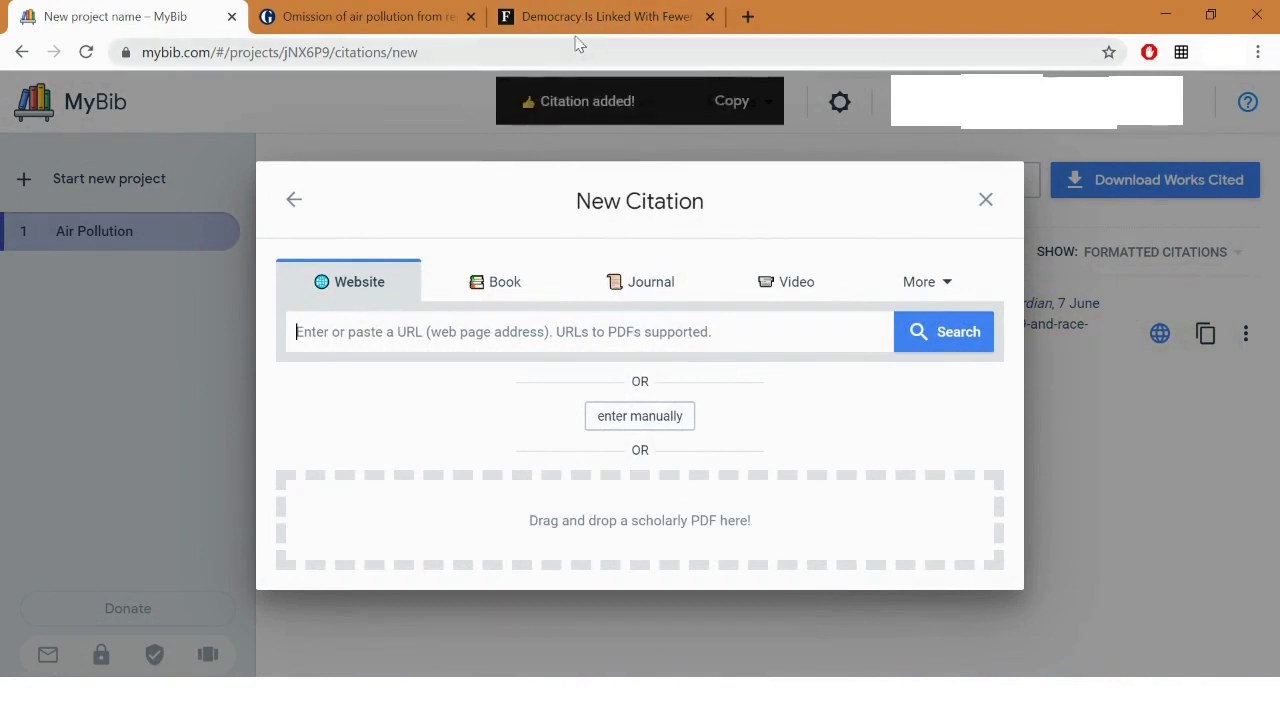
left_click(580, 17)
left_click(533, 53)
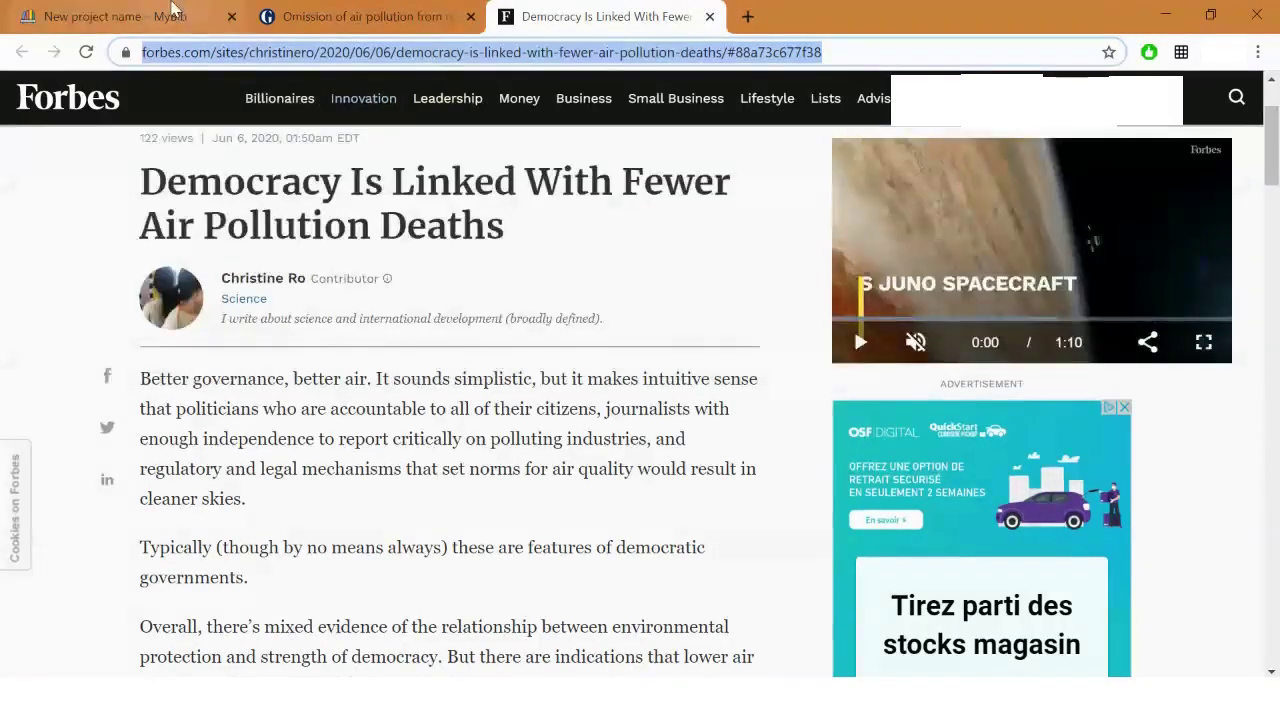
left_click(115, 17)
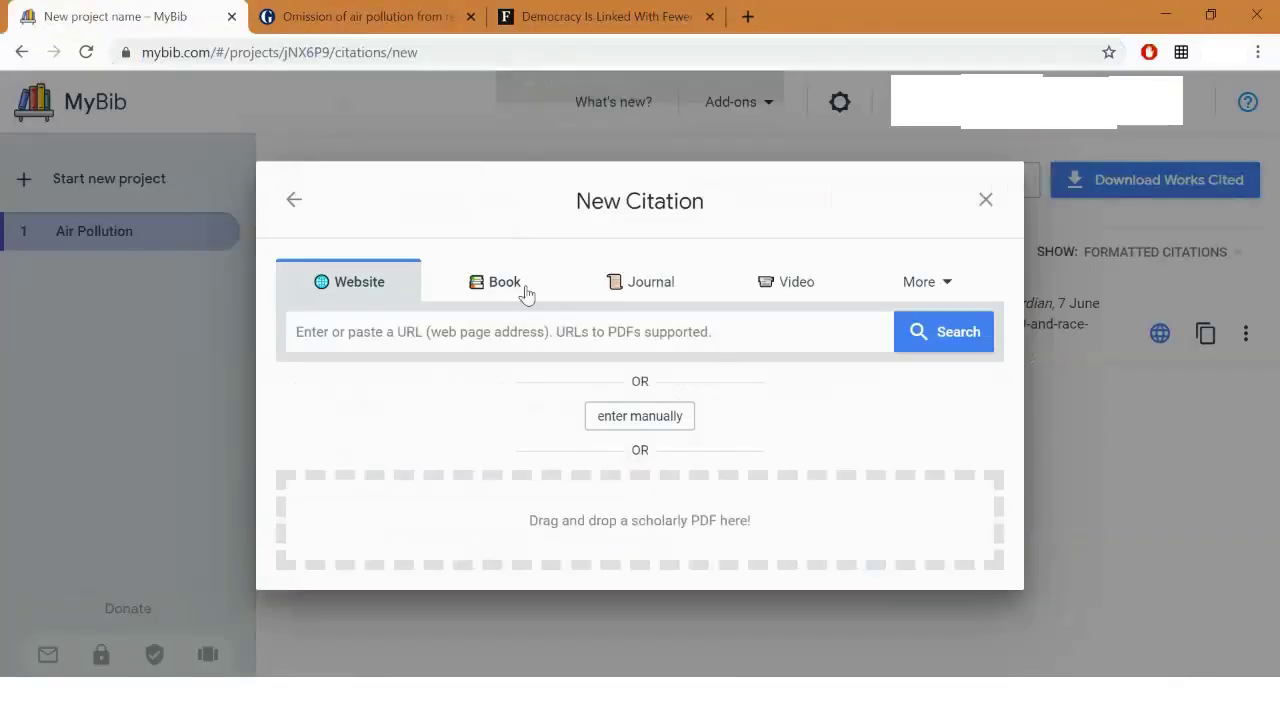
left_click(481, 329)
key("ctrl+v")
left_click(950, 331)
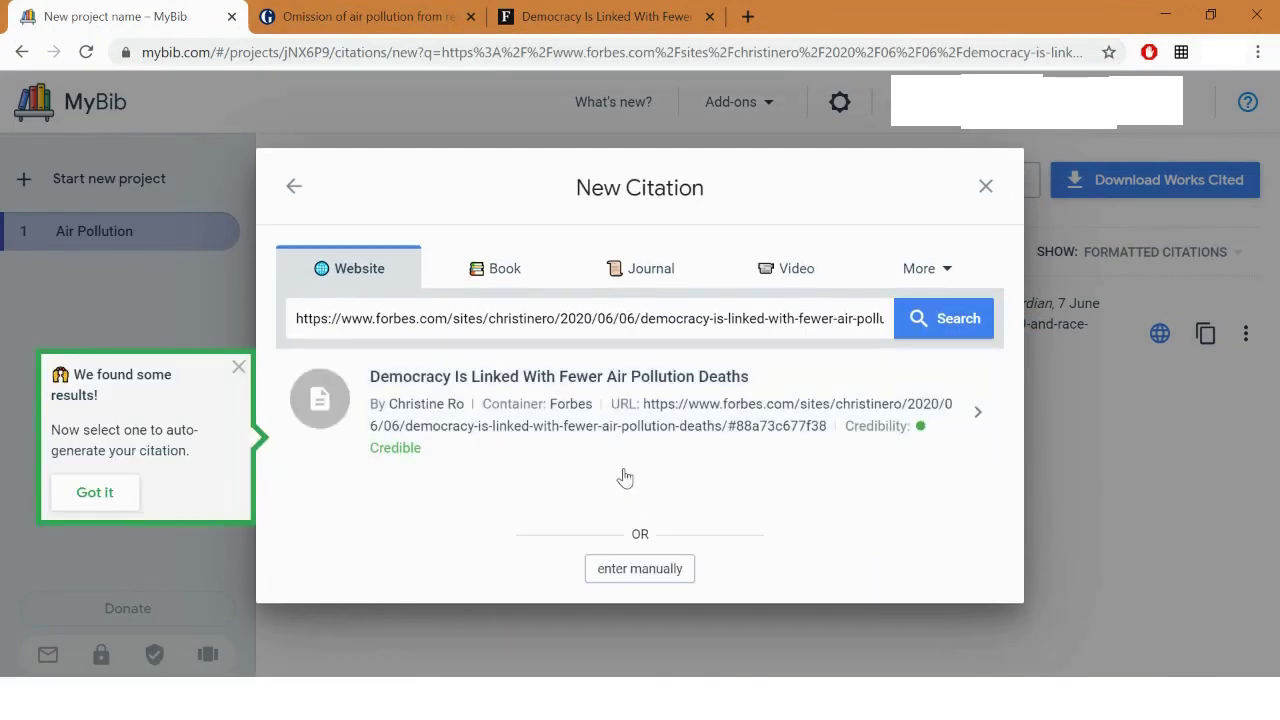
left_click(595, 445)
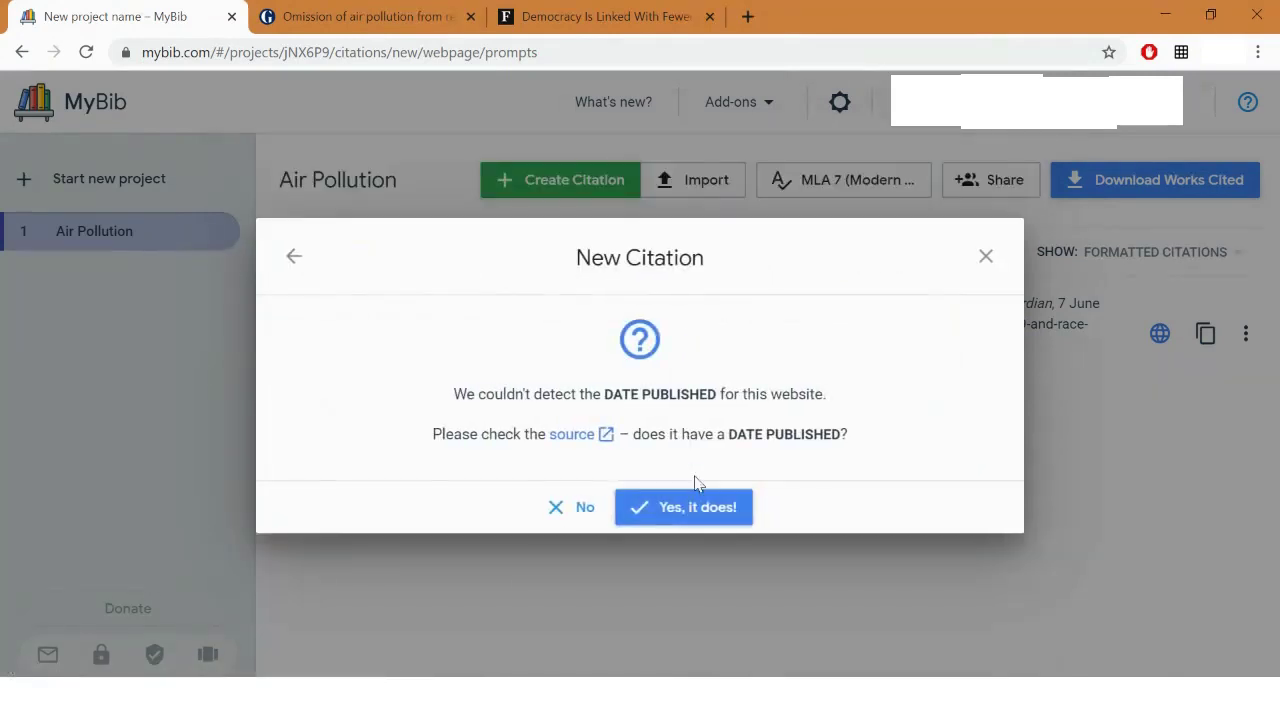
Enter the Forbes article's publication date as year 2020, month 6, day 6, and save the citation.
left_click(675, 515)
left_click(605, 16)
key("ctrl+1")
type("2020")
key("Tab")
type("6")
key("Tab")
type("6")
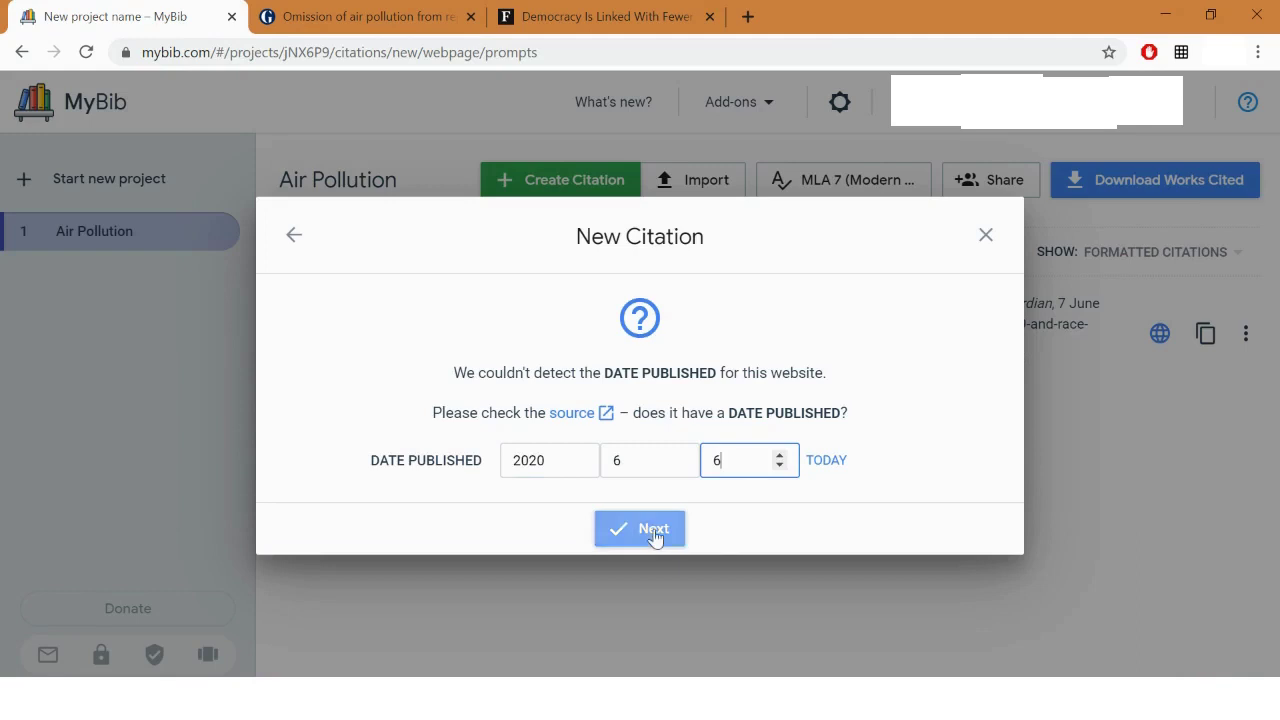
left_click(677, 531)
scroll(777, 489, "down", 3)
left_click(656, 661)
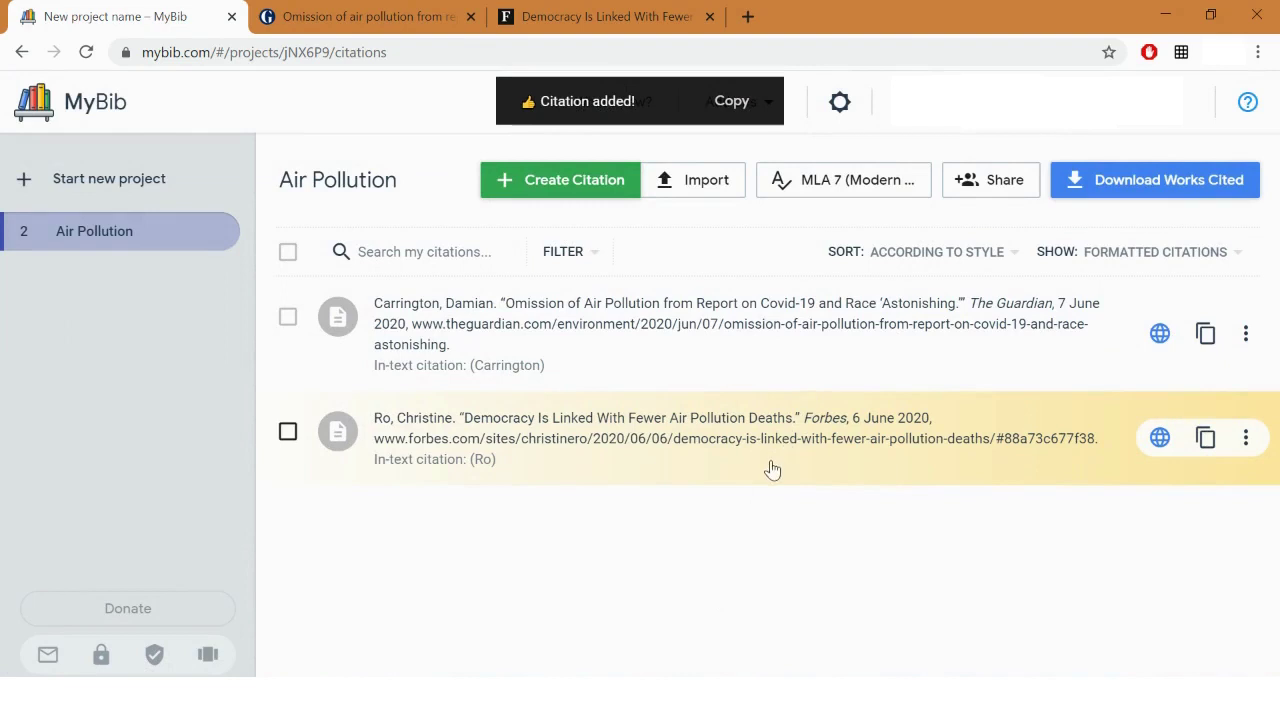
Copy the project's formatted Works Cited list, paste it into the blank Word document, and close the copy preview in MyBib.
left_click(1143, 199)
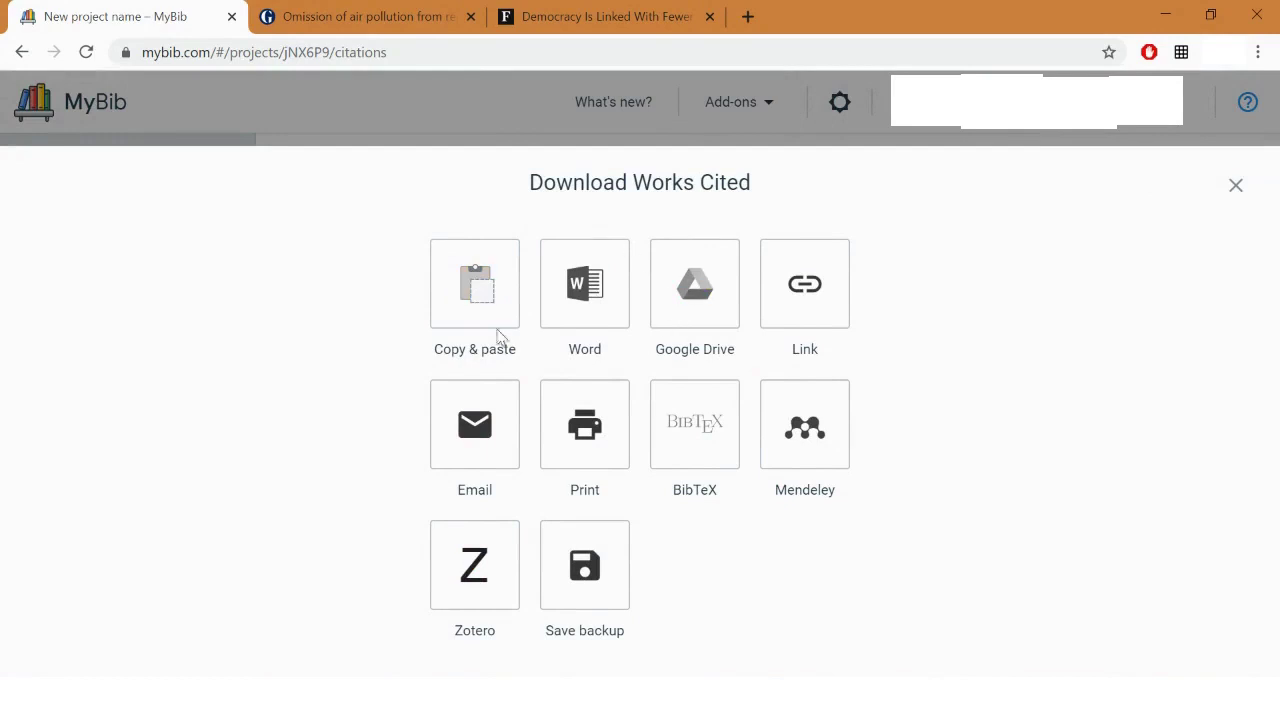
left_click(476, 303)
left_click(928, 190)
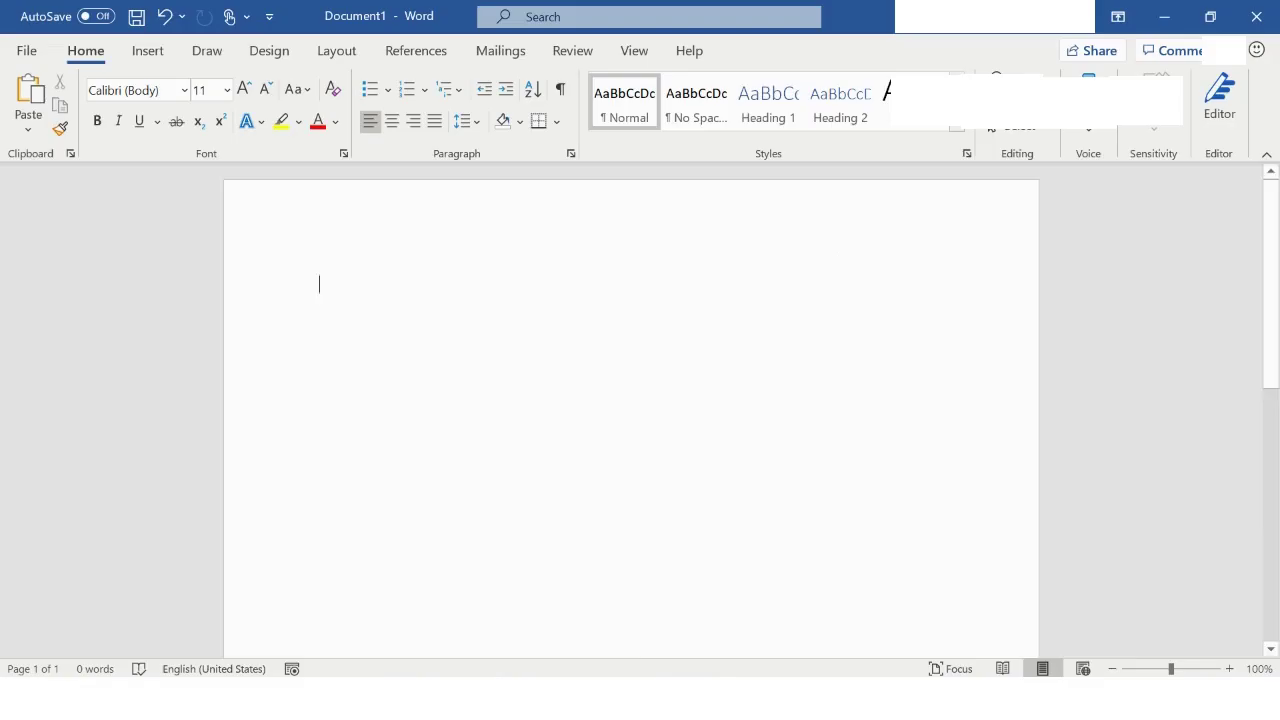
key("ctrl+v")
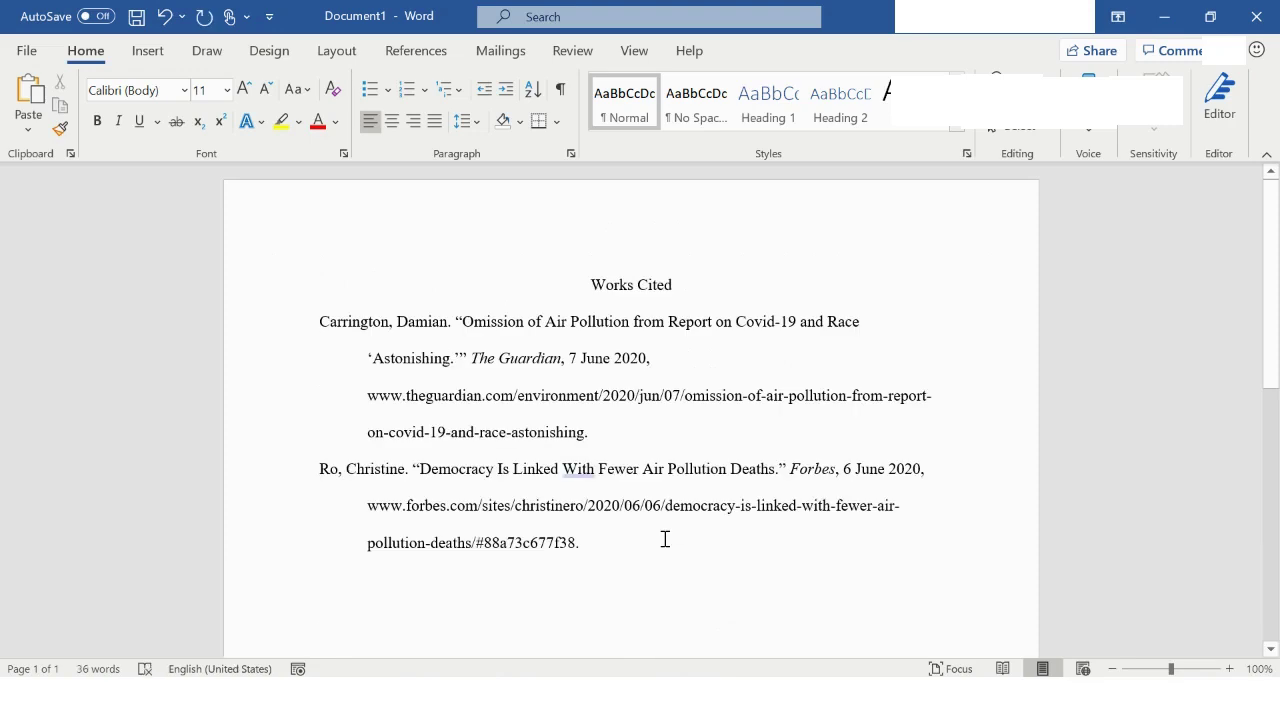
scroll(665, 539, "down", 2)
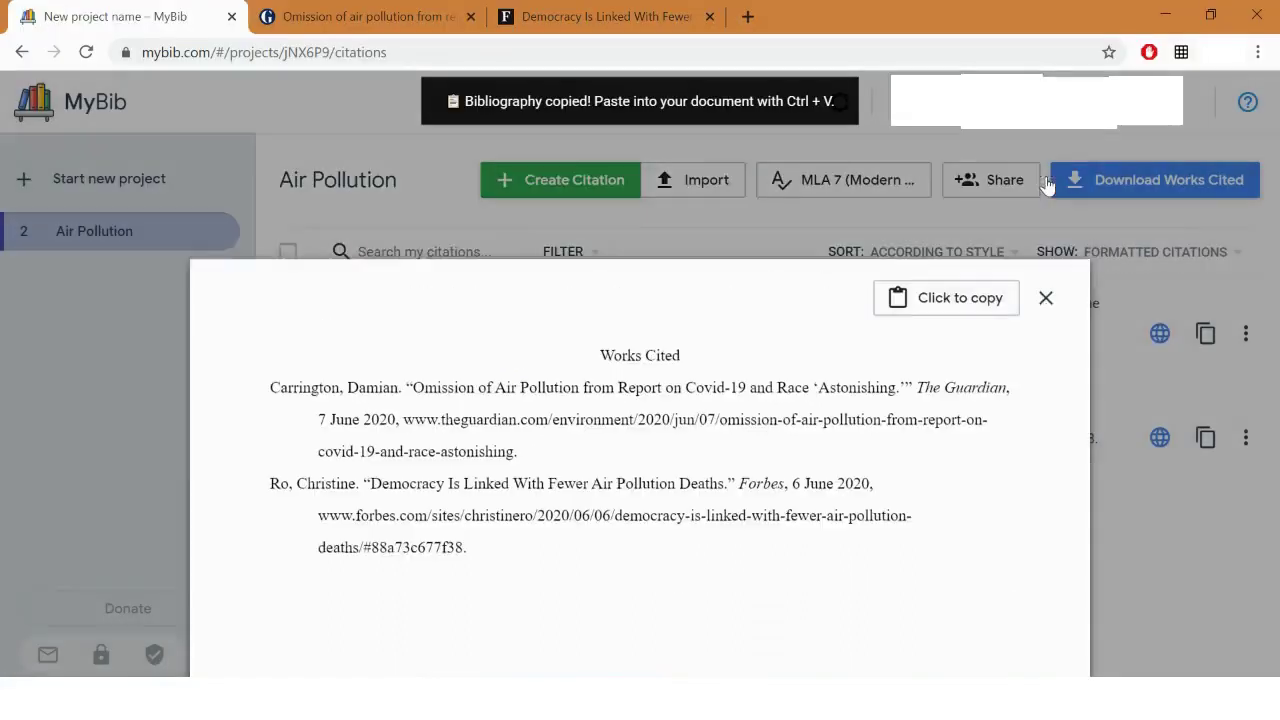
left_click(865, 253)
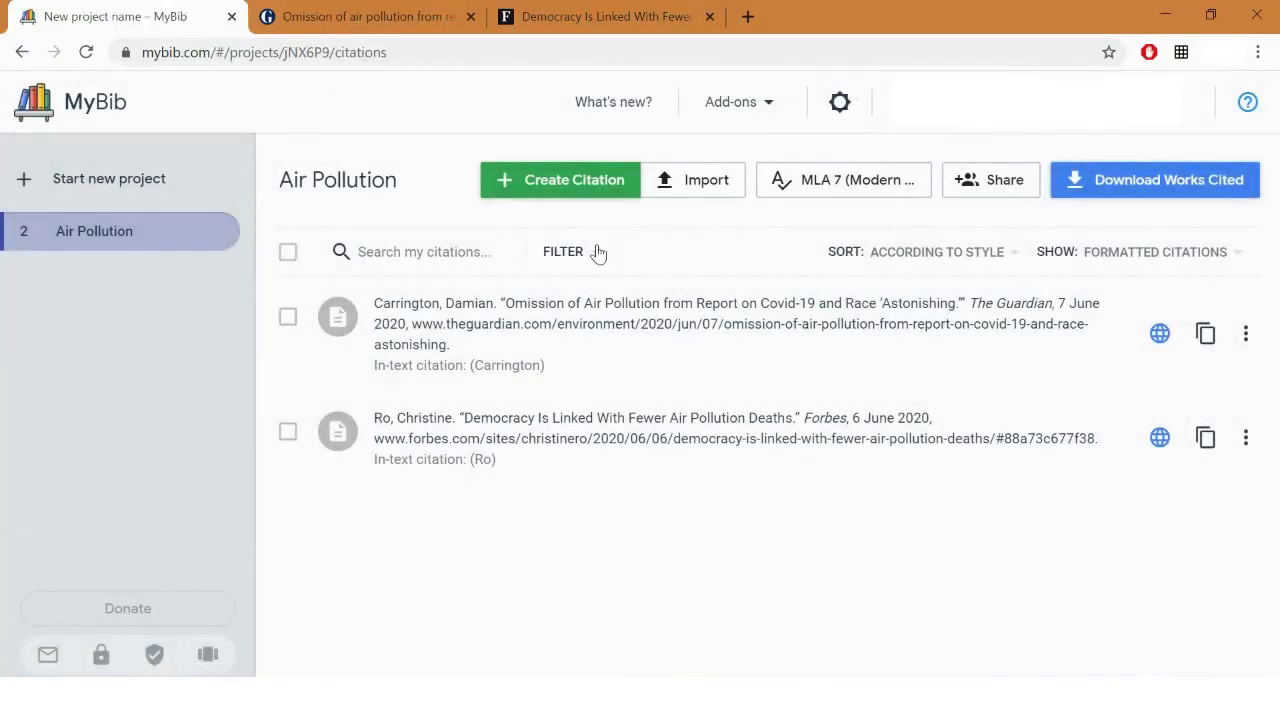
Start another new project alongside Air Pollution.
left_click(98, 182)
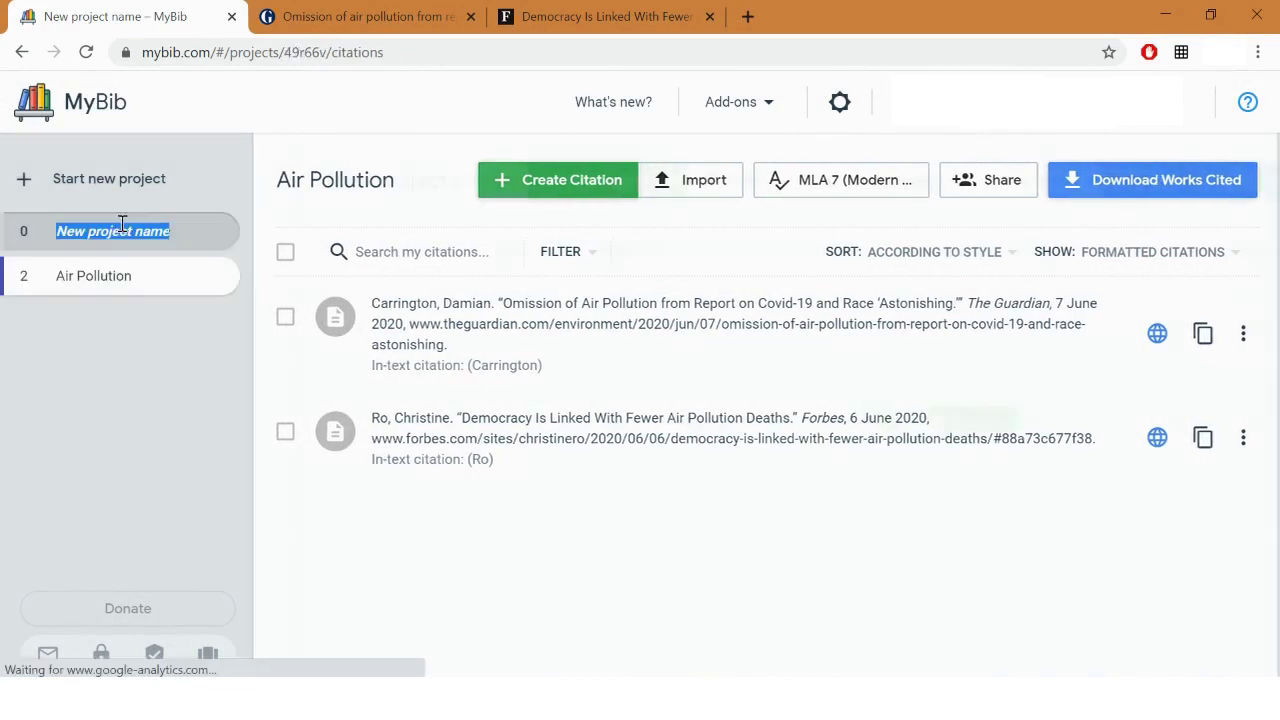